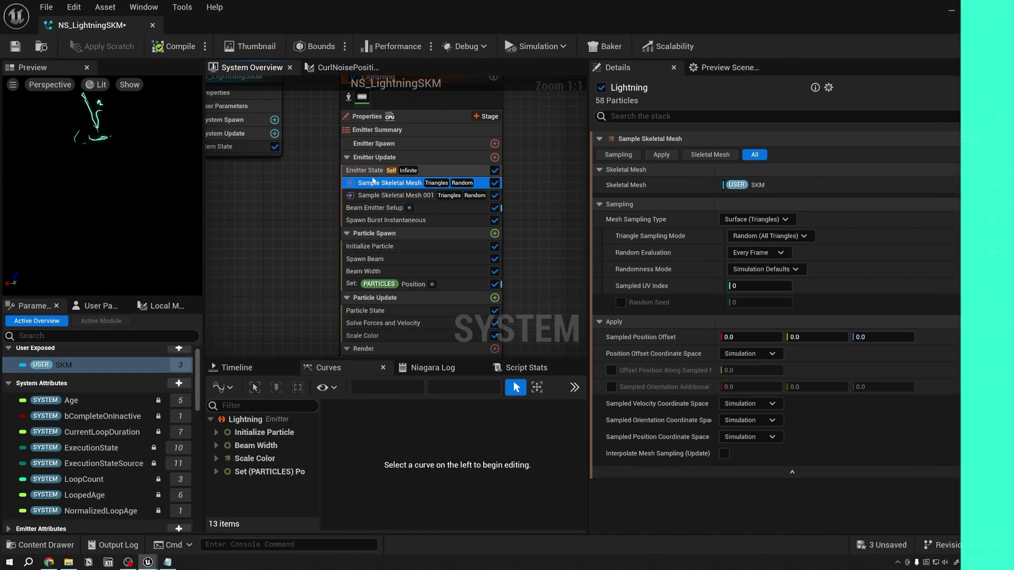
Add two Sample Skeletal Mesh modules to Emitter Update using the 'samp' search
{"action": "right_click_drag", "start_coordinate": [534, 239], "coordinate": [562, 226]}
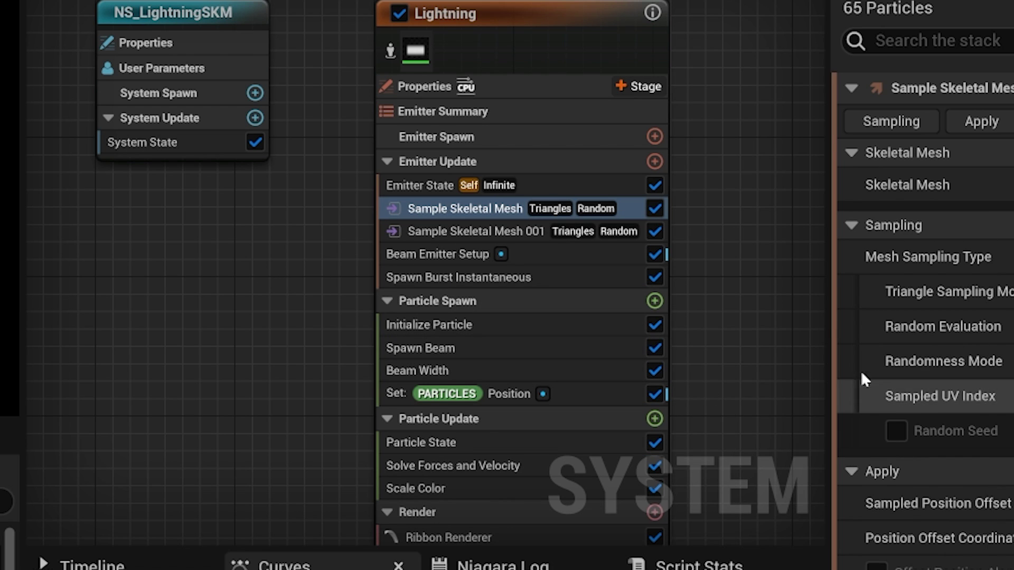
{"action": "right_click_drag", "start_coordinate": [798, 324], "coordinate": [759, 299]}
{"action": "right_click_drag", "start_coordinate": [568, 241], "coordinate": [531, 195]}
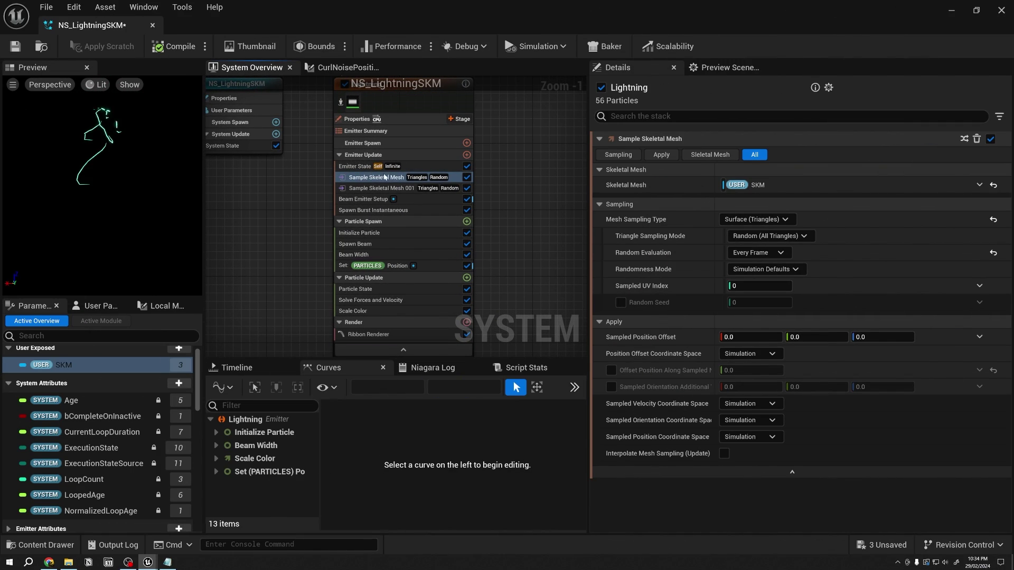
{"action": "left_click", "coordinate": [466, 155]}
{"action": "type", "text": "s"}
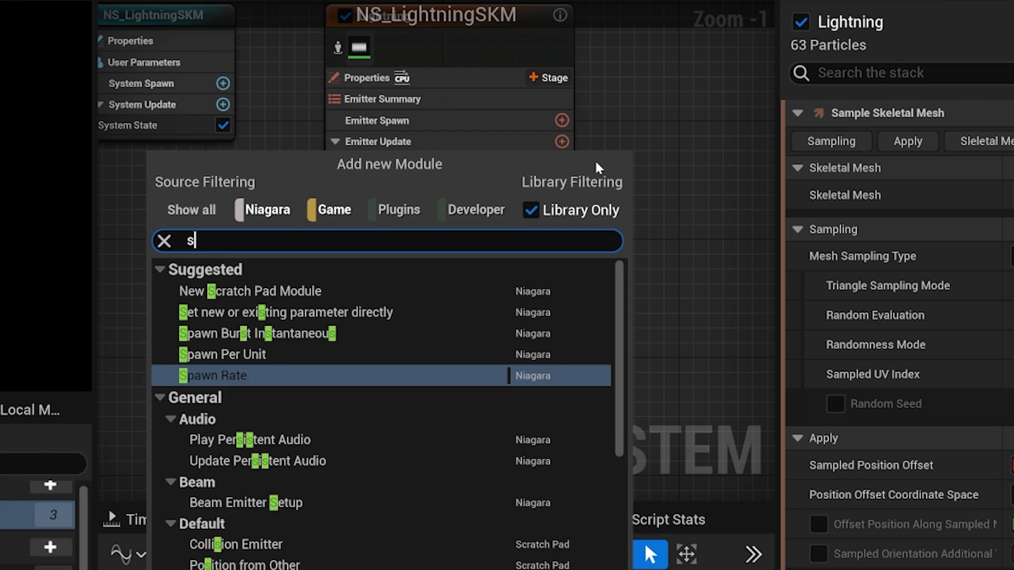
{"action": "type", "text": "ample"}
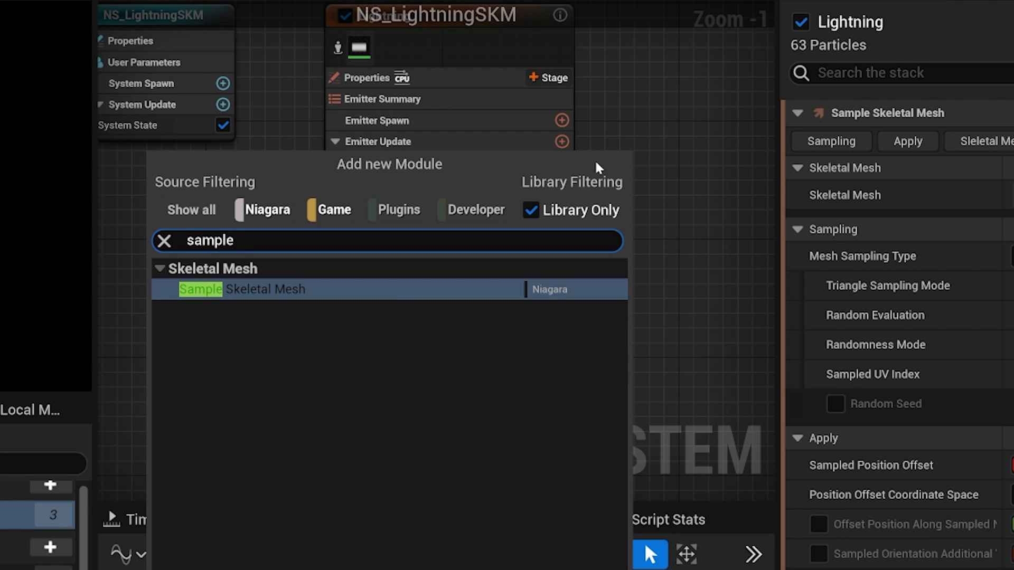
{"action": "key", "text": "Return"}
{"action": "left_click", "coordinate": [562, 142]}
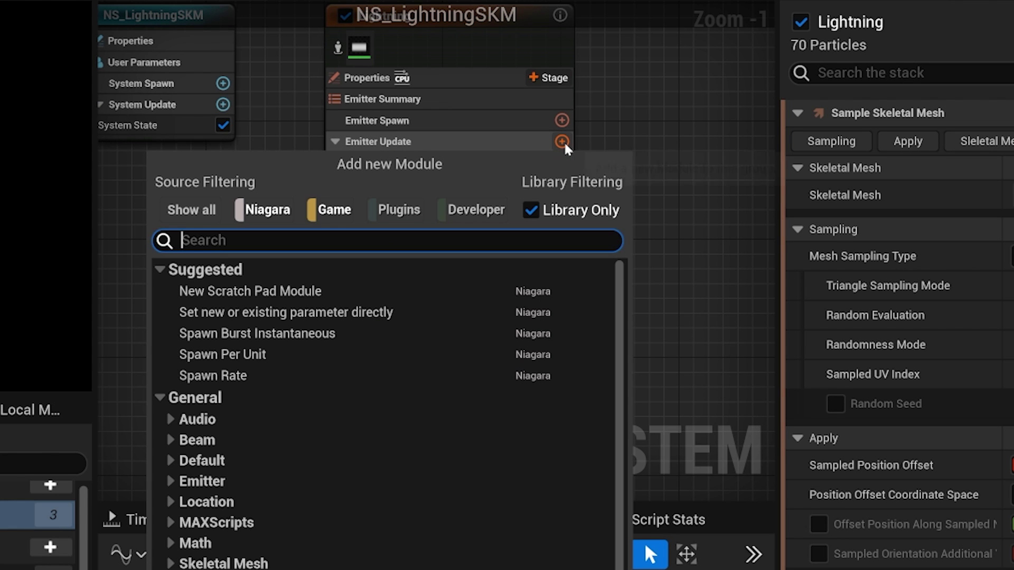
{"action": "type", "text": "sample"}
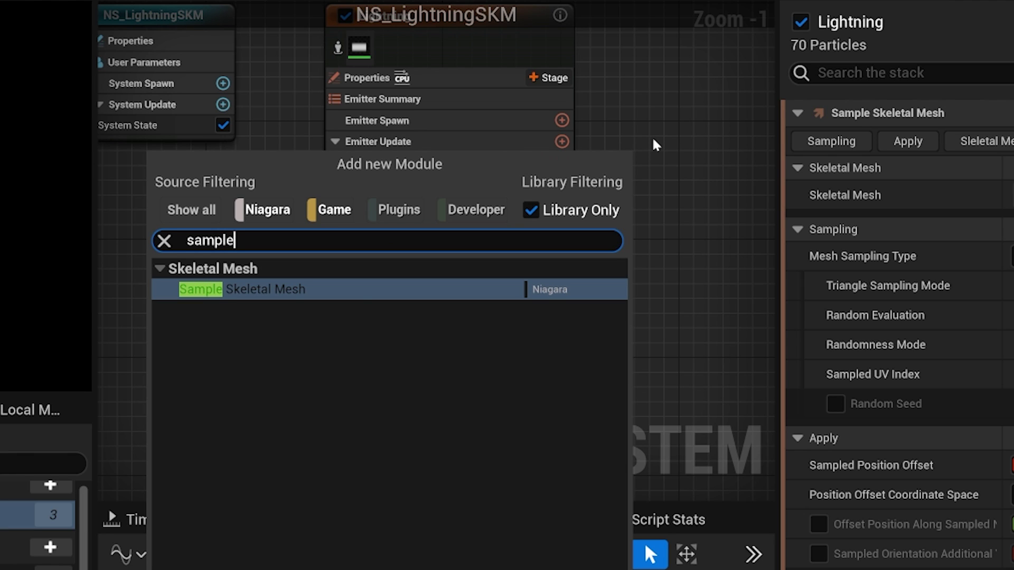
{"action": "key", "text": "Return"}
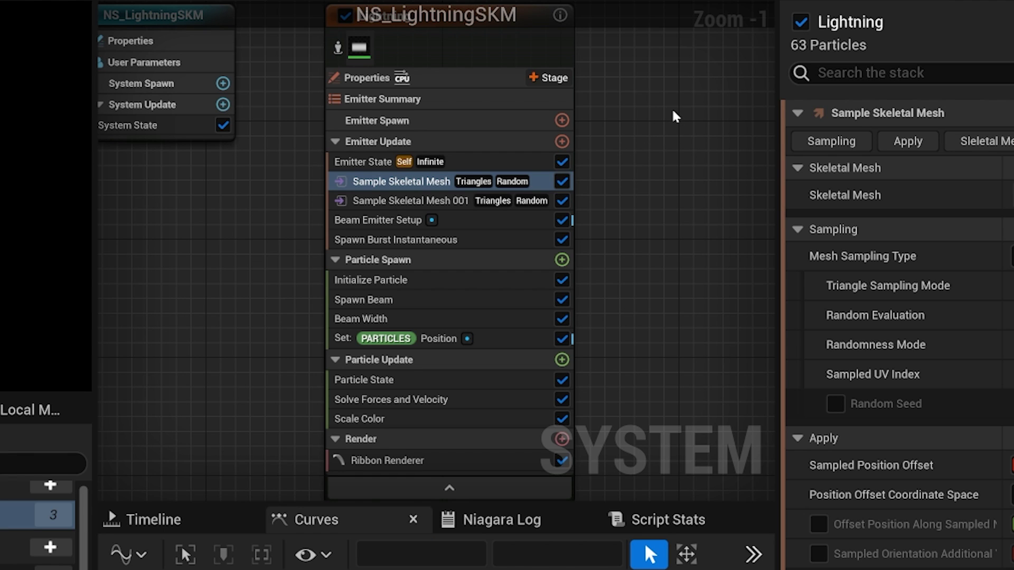
Keep the first module sampling Surface triangles with Every Frame random evaluation
{"action": "left_click", "coordinate": [474, 182]}
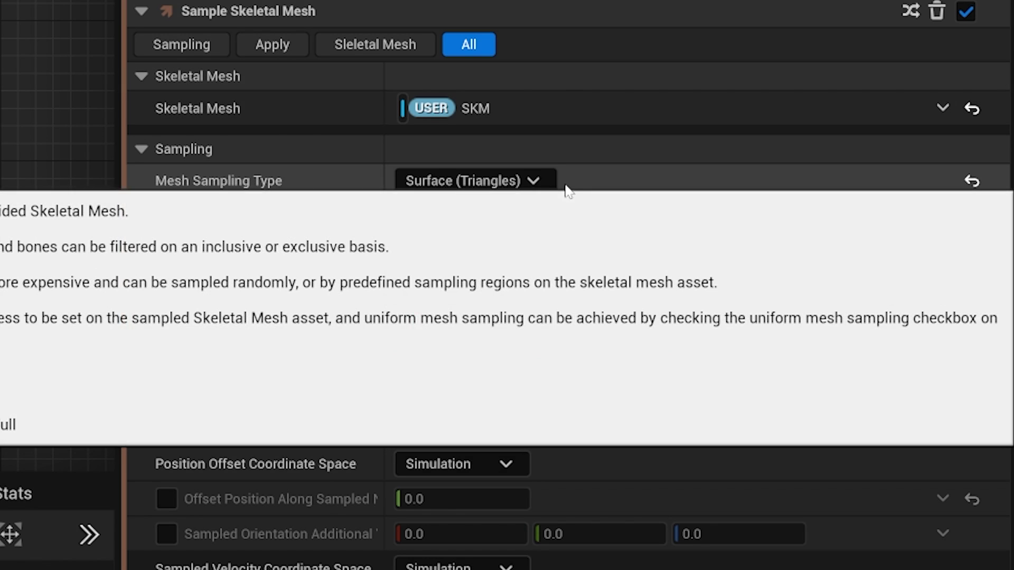
{"action": "left_click", "coordinate": [791, 219]}
{"action": "left_click", "coordinate": [629, 192]}
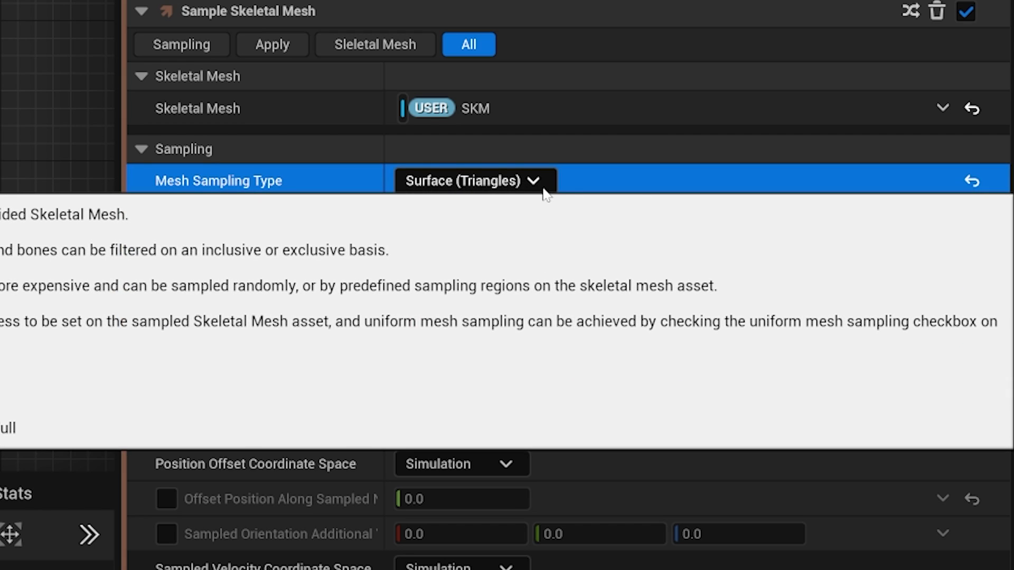
{"action": "left_click", "coordinate": [544, 189]}
{"action": "left_click", "coordinate": [623, 216]}
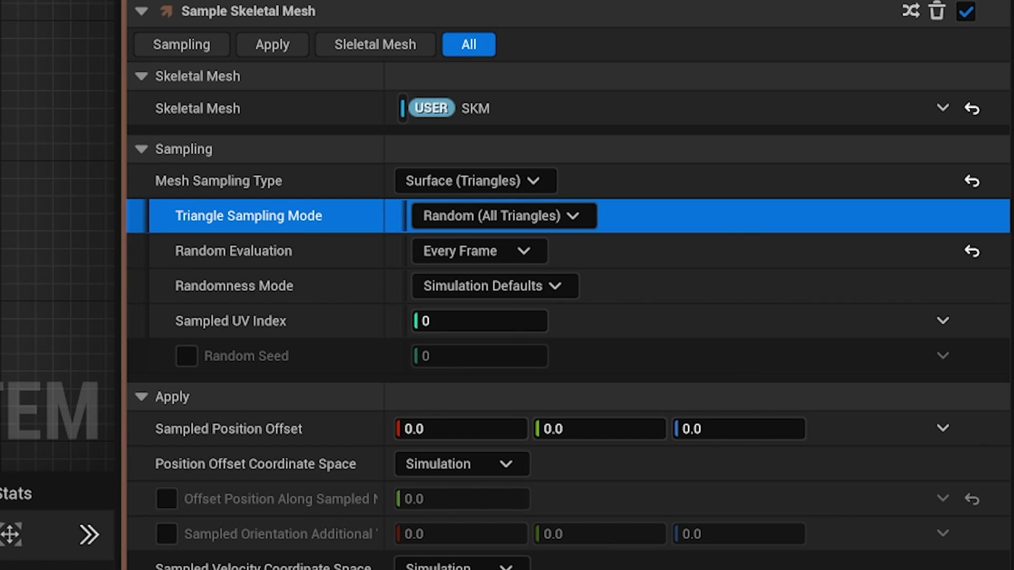
{"action": "left_click", "coordinate": [476, 252]}
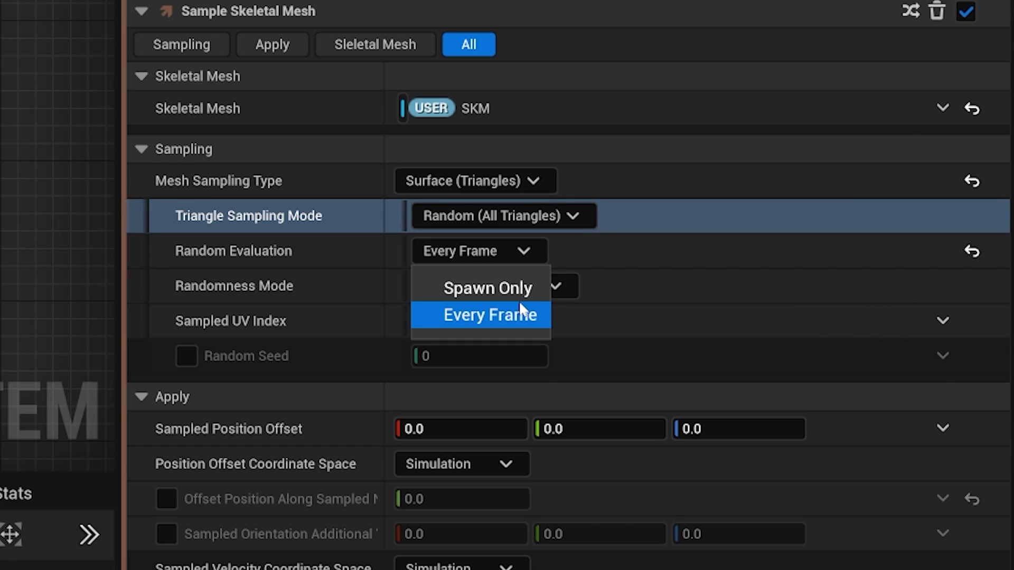
{"action": "left_click", "coordinate": [547, 317]}
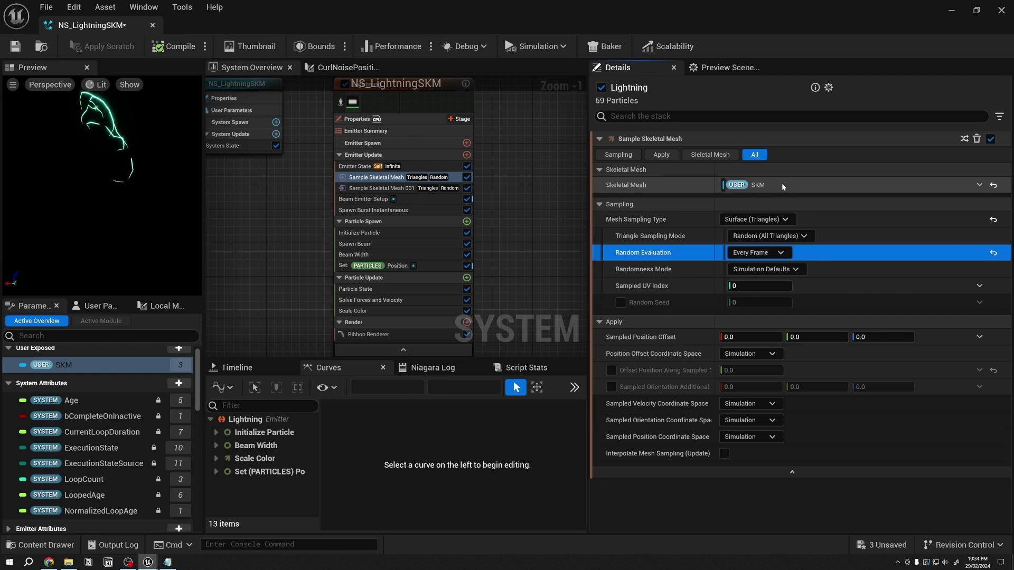
Create a user-exposed Skeletal Mesh parameter and drag it onto the module's Skeletal Mesh input
{"action": "scroll", "coordinate": [177, 385], "scroll_direction": "up", "scroll_amount": 1}
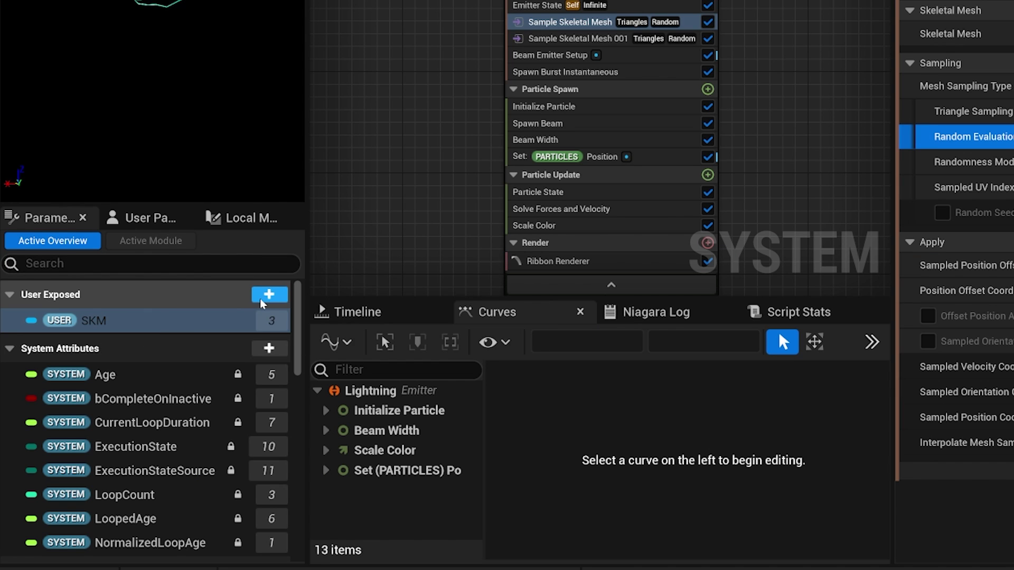
{"action": "type", "text": "skel"}
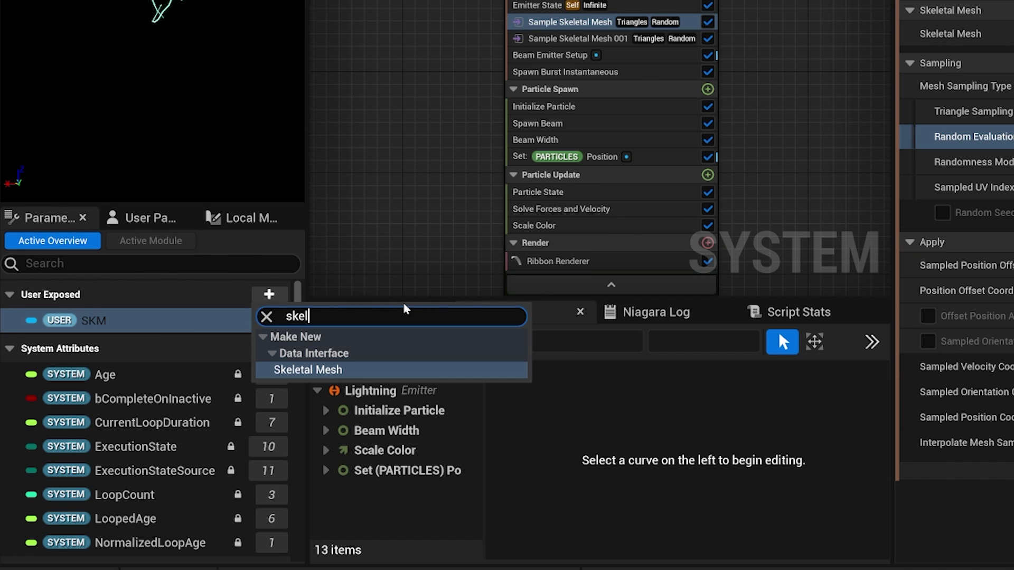
{"action": "key", "text": "Return"}
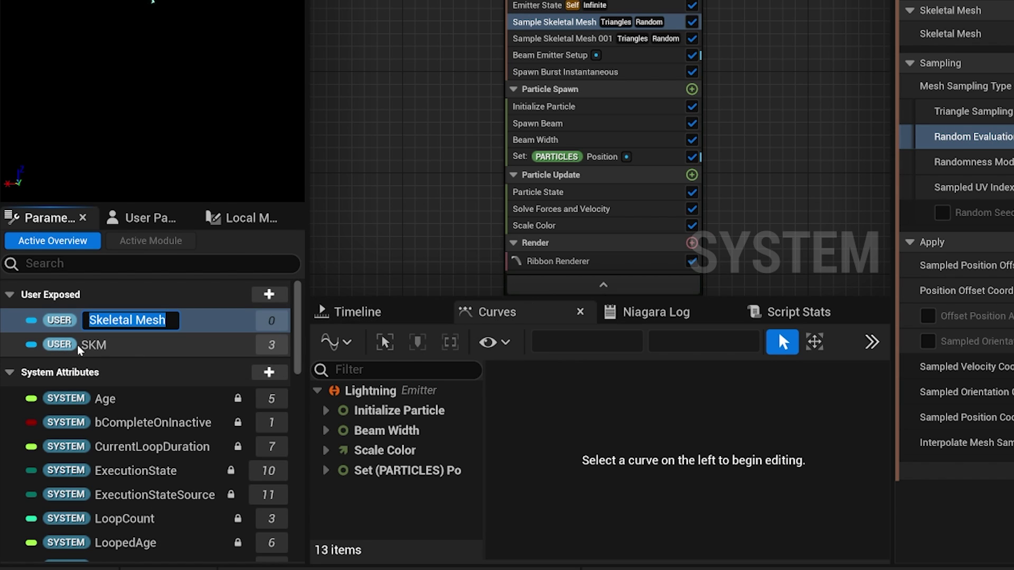
{"action": "key", "text": "Return"}
{"action": "left_click_drag", "start_coordinate": [79, 320], "coordinate": [756, 189]}
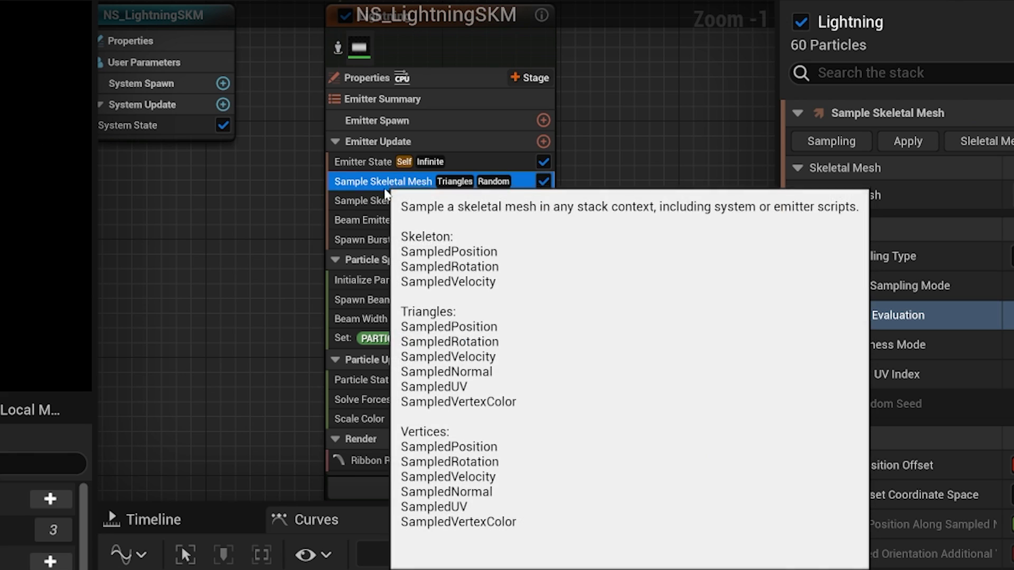
Collapse Sampling and Apply, enable Show Parameter Writes, and inspect SampledPosition and SampledNormal
{"action": "left_click", "coordinate": [367, 189]}
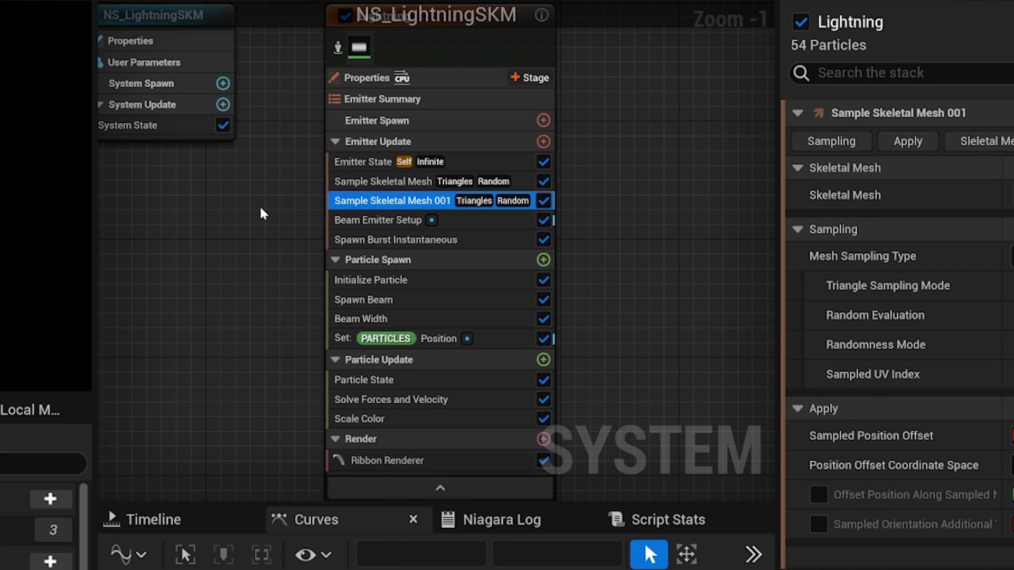
{"action": "left_click", "coordinate": [380, 182]}
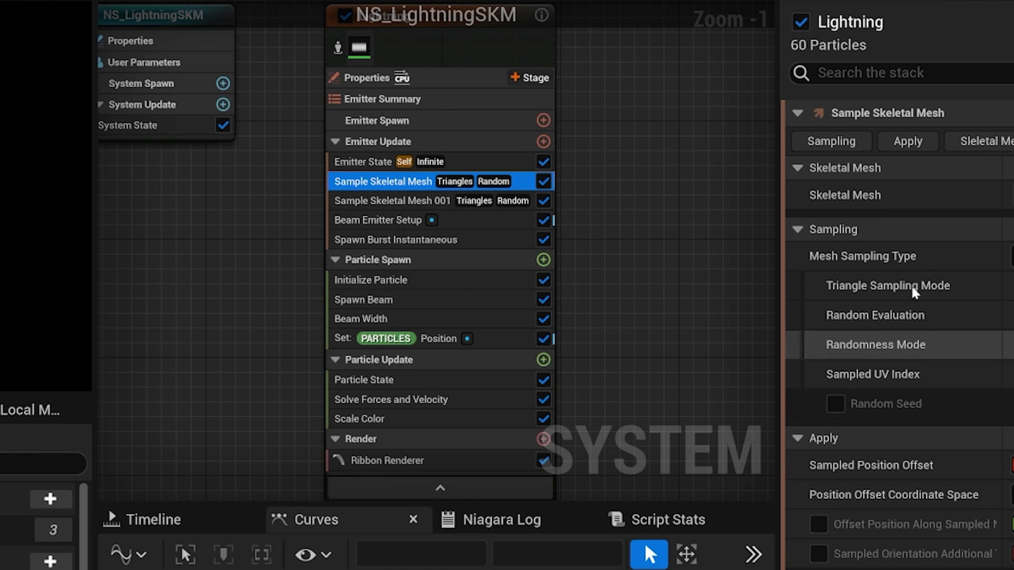
{"action": "left_click", "coordinate": [799, 230]}
{"action": "left_click", "coordinate": [798, 254]}
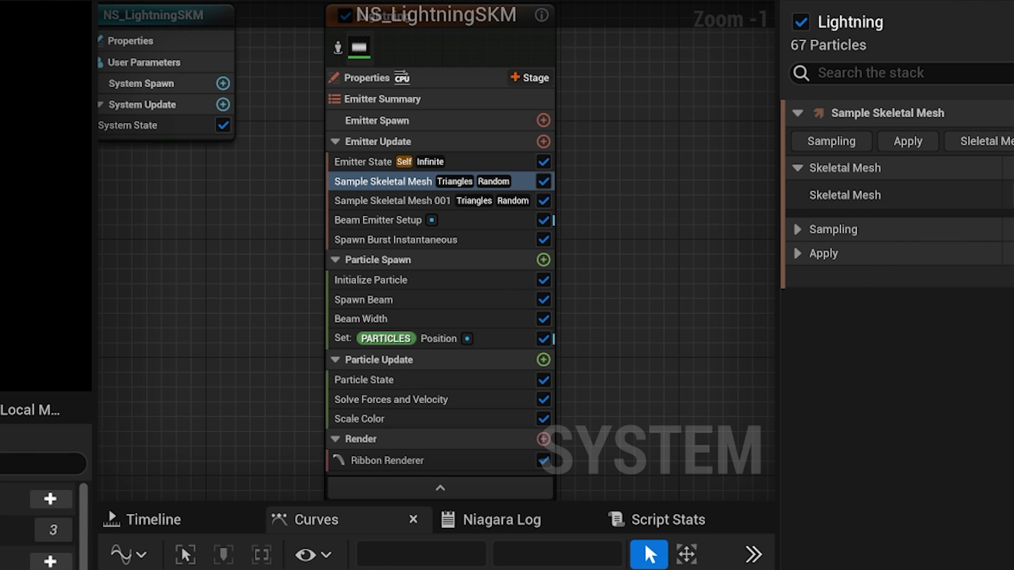
{"action": "left_click", "coordinate": [991, 208]}
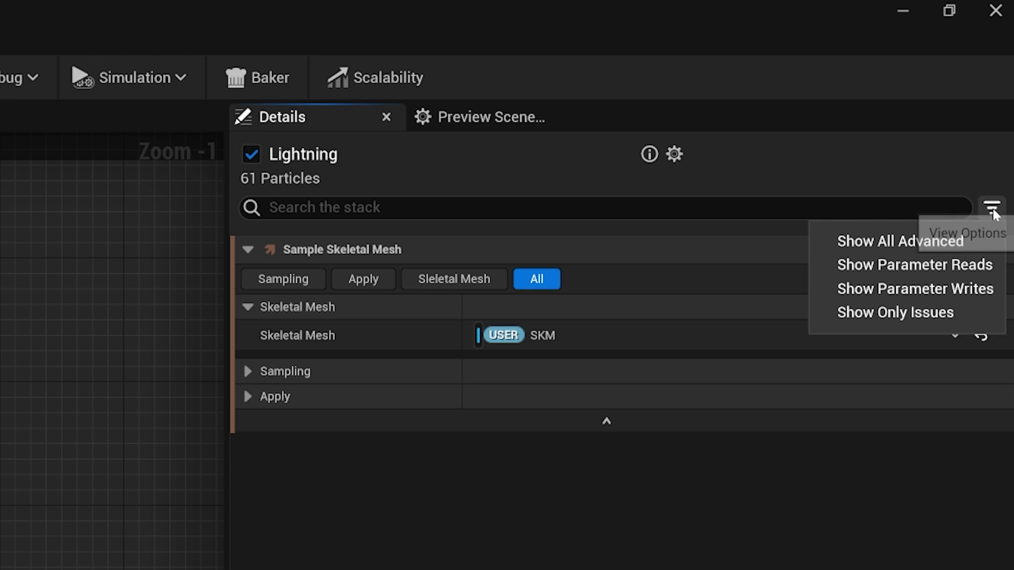
{"action": "left_click", "coordinate": [926, 290]}
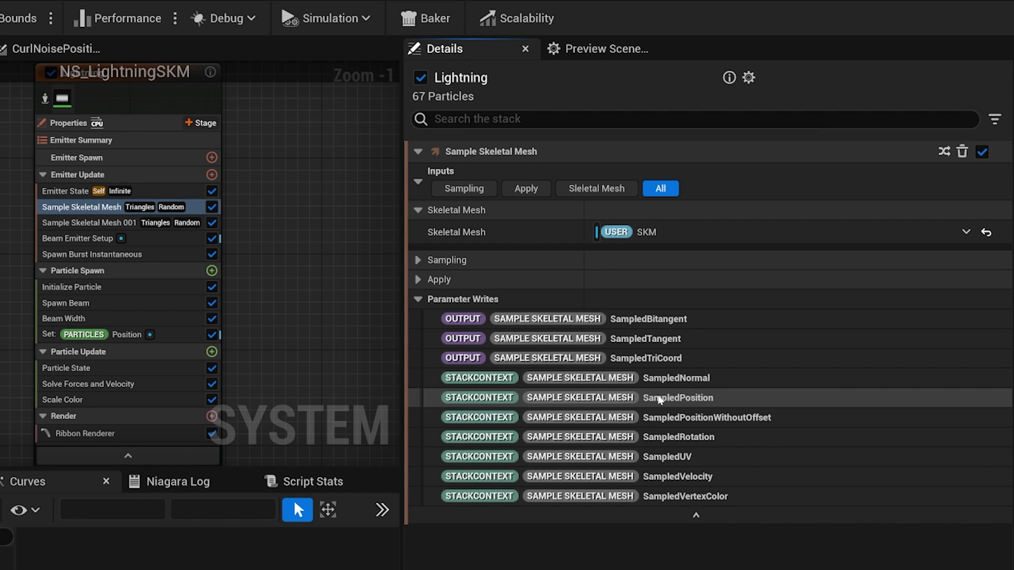
{"action": "left_click", "coordinate": [702, 392]}
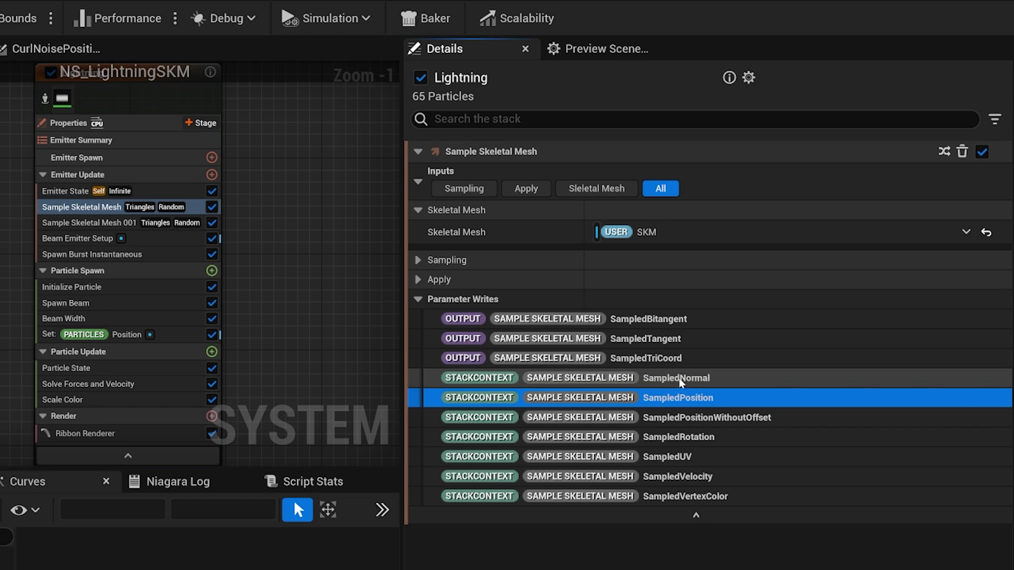
{"action": "left_click", "coordinate": [711, 378]}
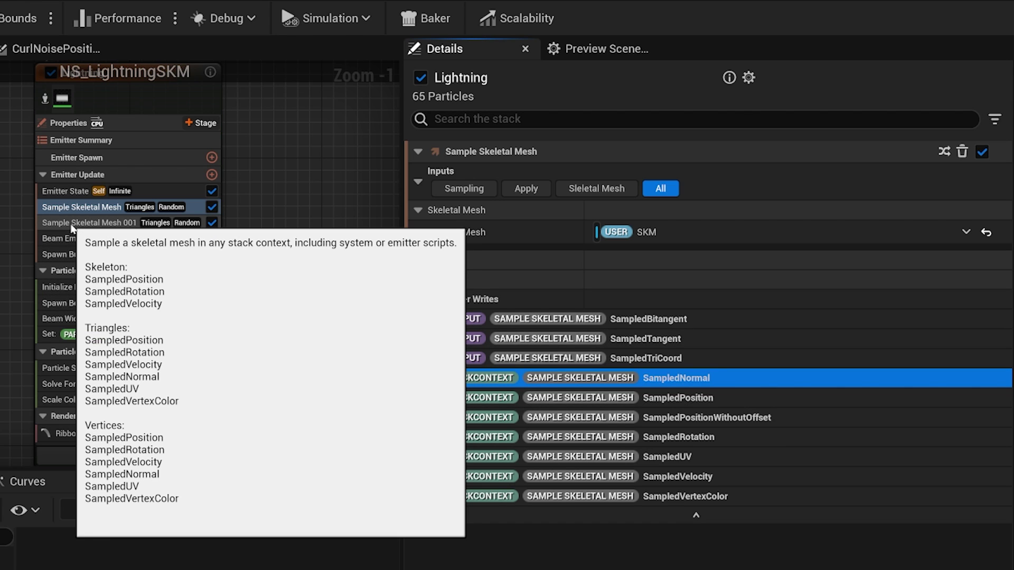
Expand Sample Skeletal Mesh 001's Parameter Writes list to review its outputs
{"action": "left_click", "coordinate": [73, 228]}
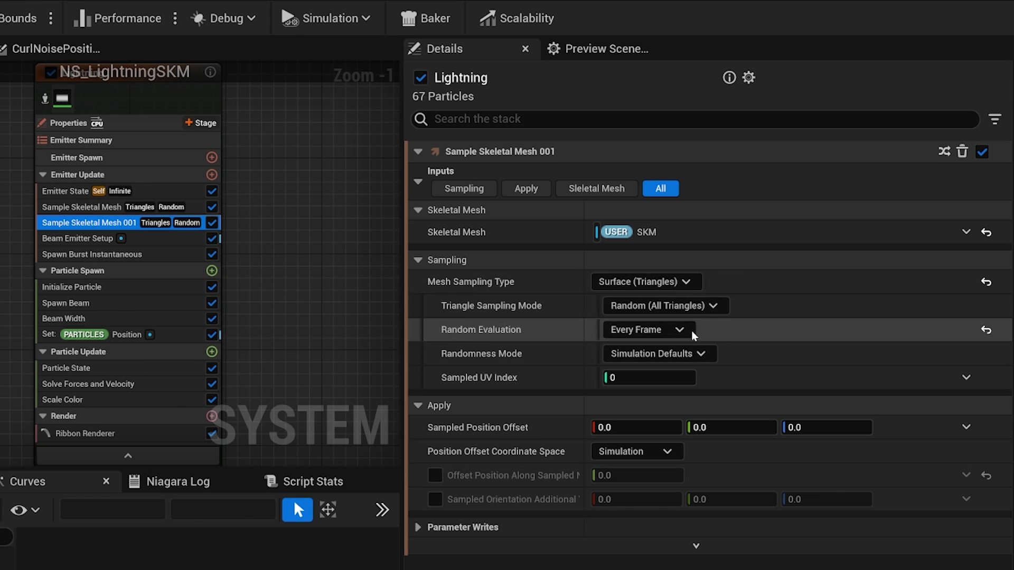
{"action": "left_click", "coordinate": [994, 118]}
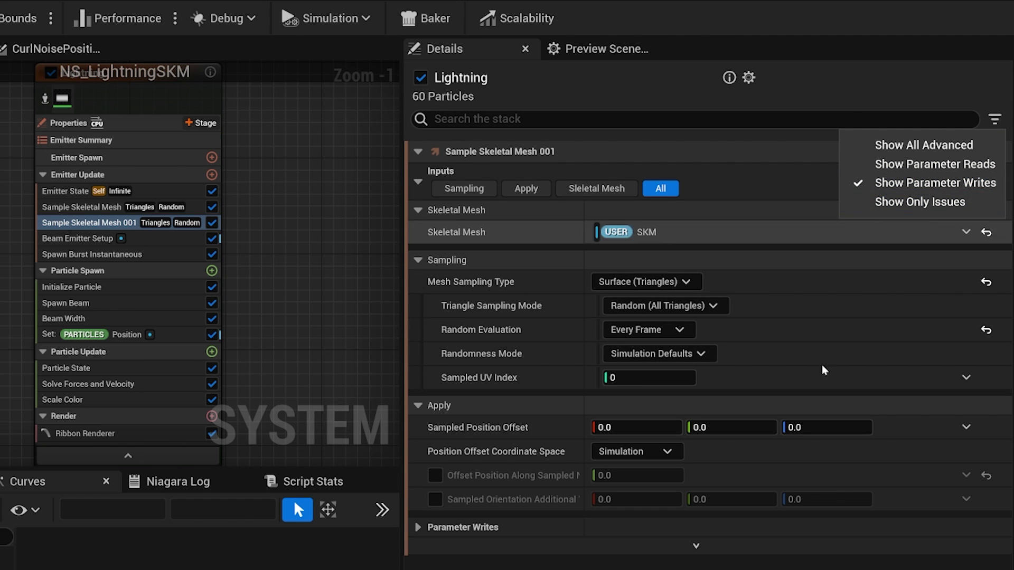
{"action": "left_click", "coordinate": [463, 528]}
{"action": "left_click", "coordinate": [463, 528]}
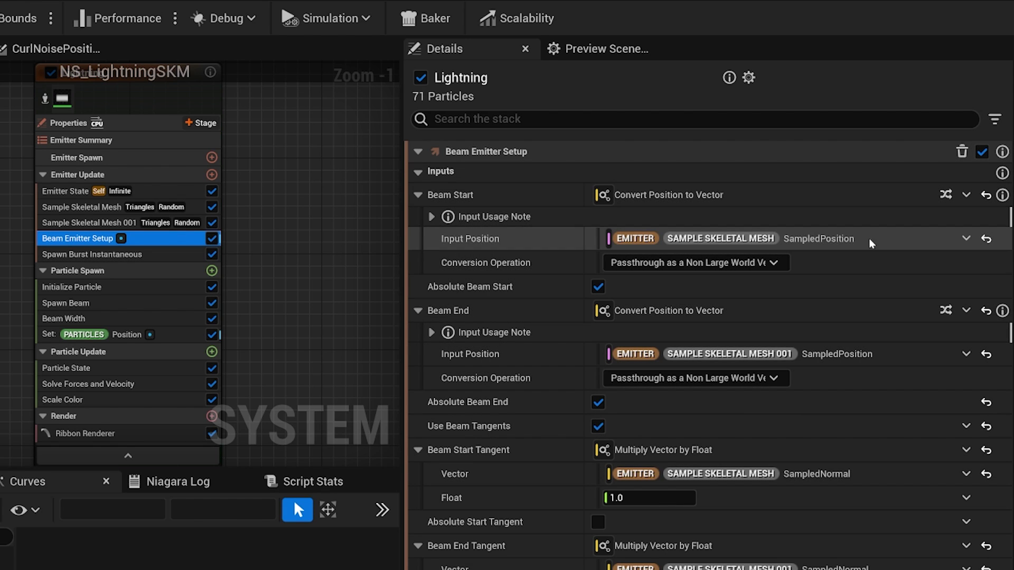
{"action": "left_click", "coordinate": [801, 241]}
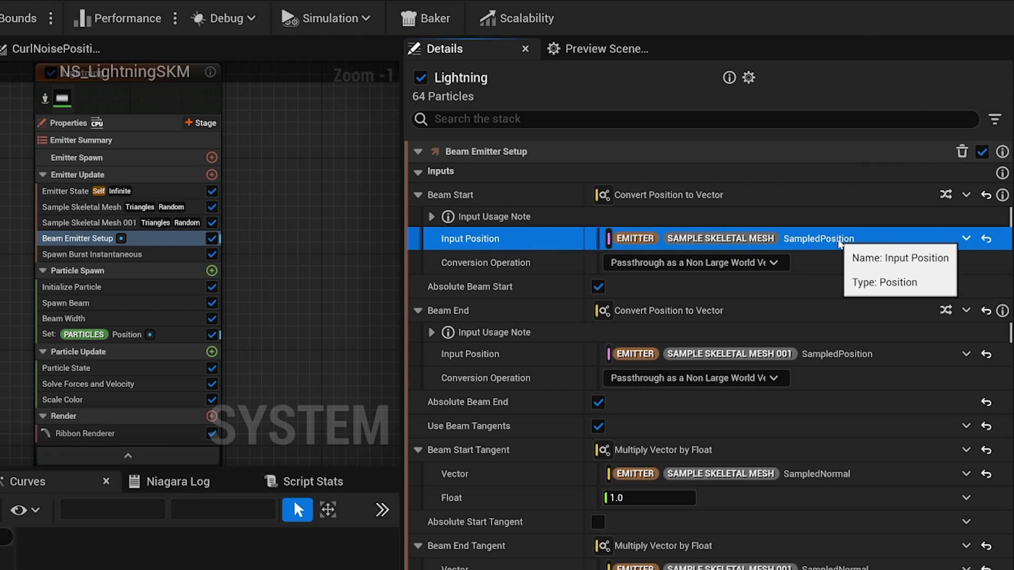
{"action": "left_click", "coordinate": [106, 207]}
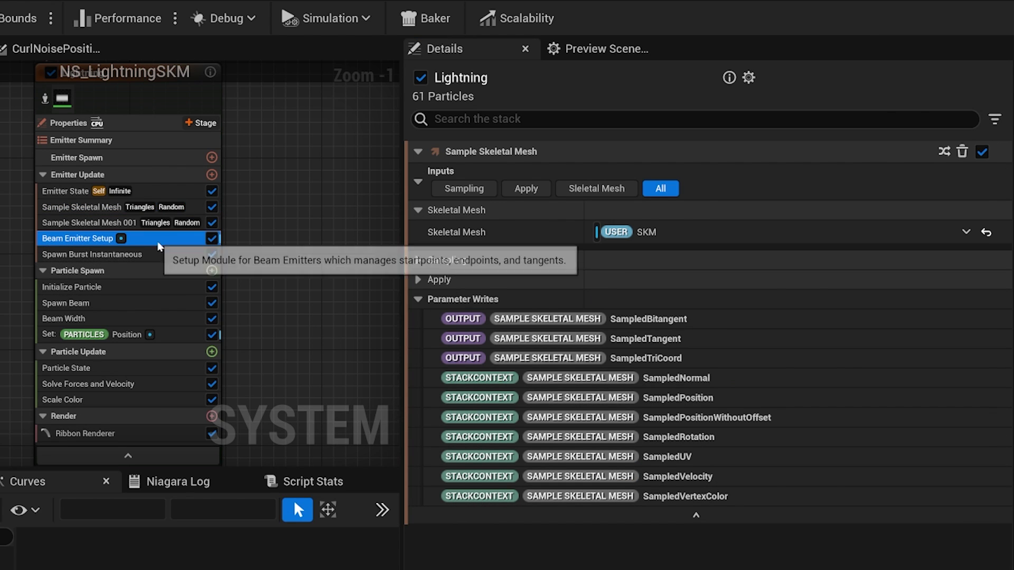
{"action": "left_click", "coordinate": [105, 238]}
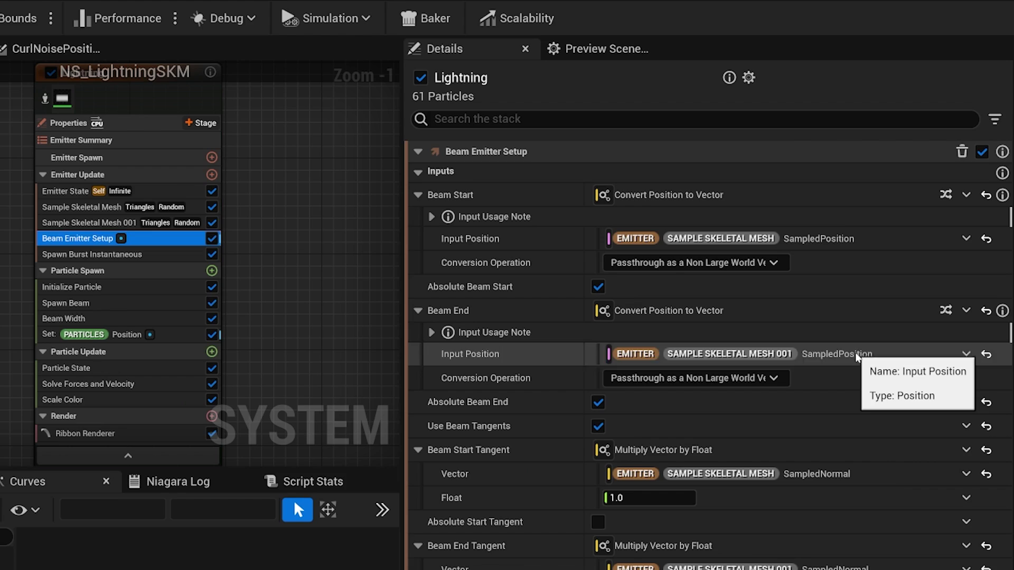
{"action": "left_click", "coordinate": [853, 357]}
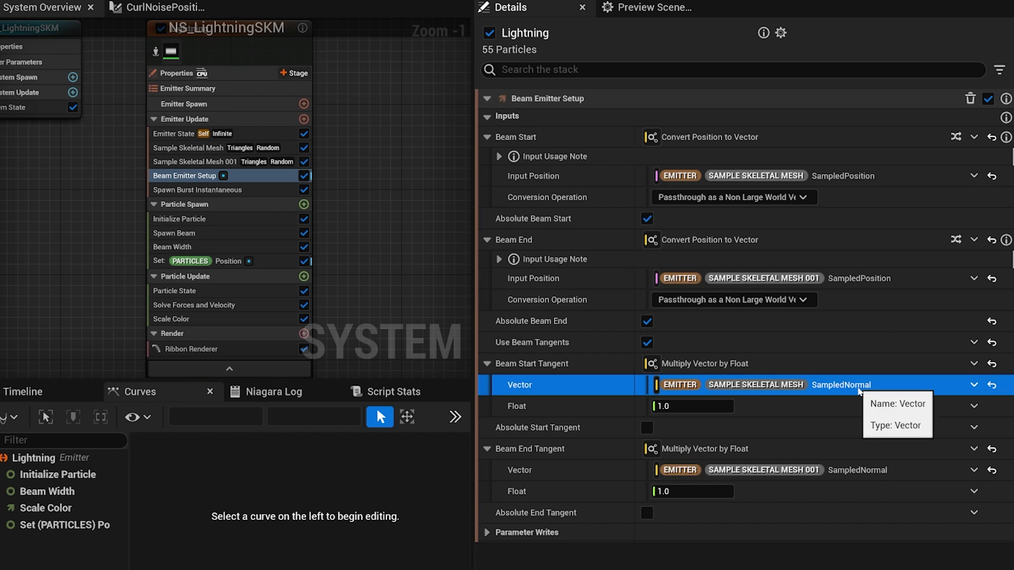
{"action": "left_click", "coordinate": [202, 162]}
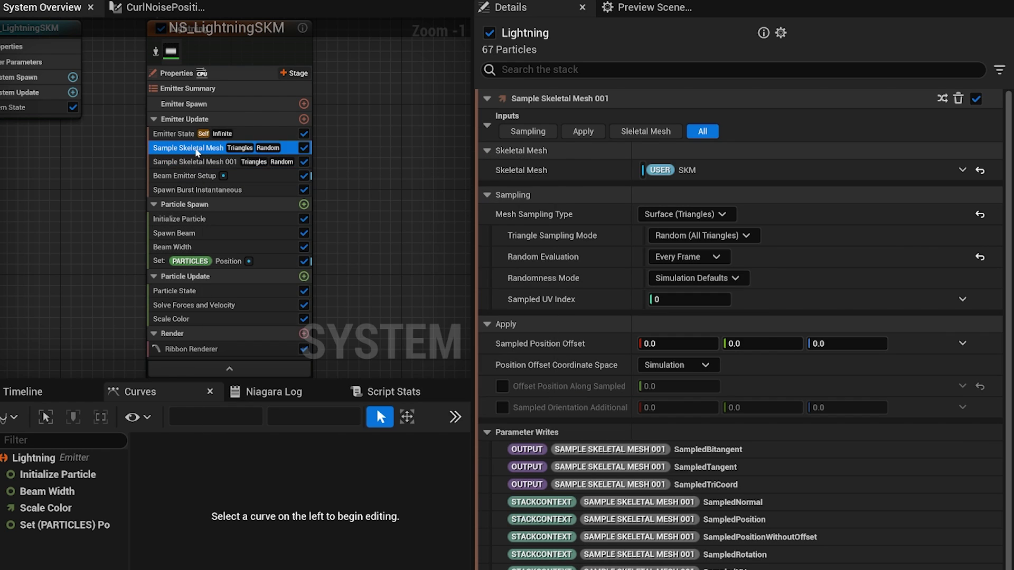
{"action": "left_click", "coordinate": [201, 148]}
{"action": "left_click", "coordinate": [185, 175]}
{"action": "left_click", "coordinate": [885, 472]}
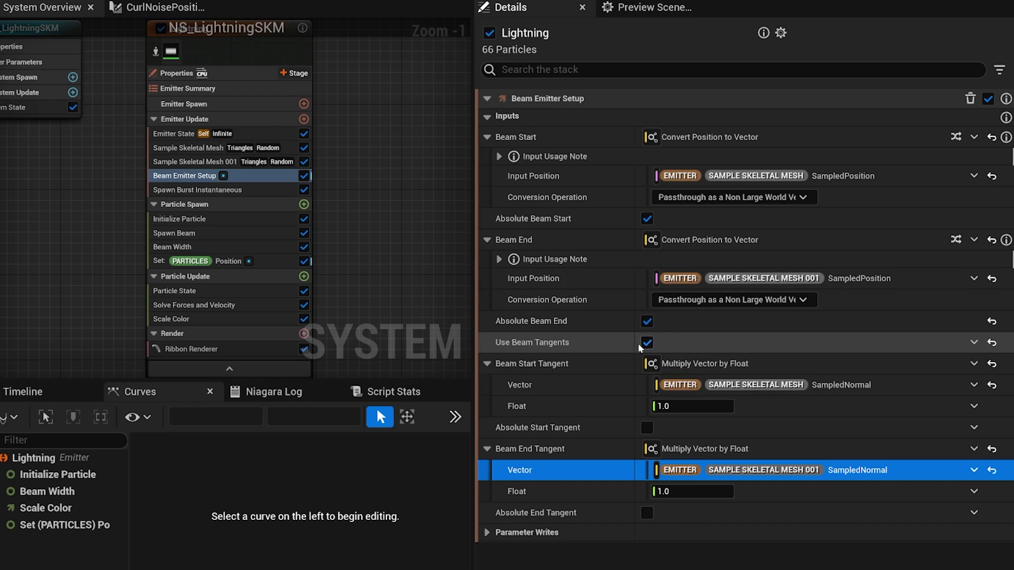
{"action": "left_click", "coordinate": [973, 364]}
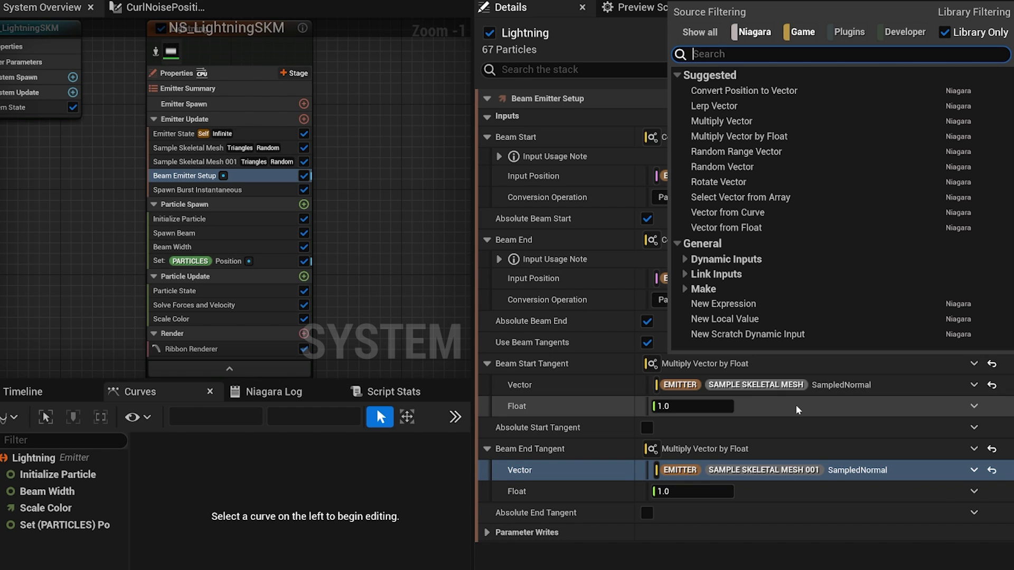
{"action": "left_click", "coordinate": [696, 404]}
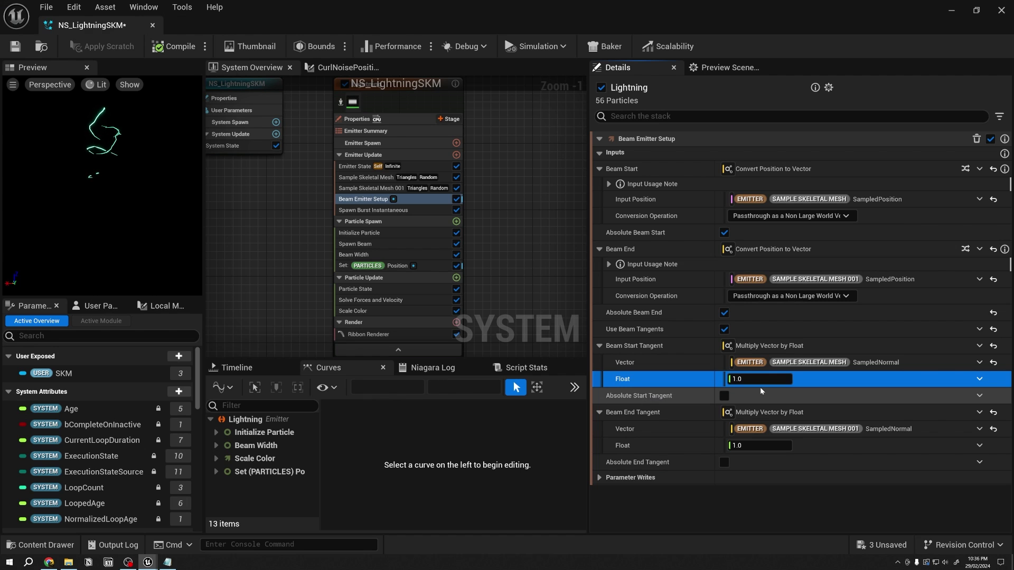
{"action": "double_click", "coordinate": [715, 11]}
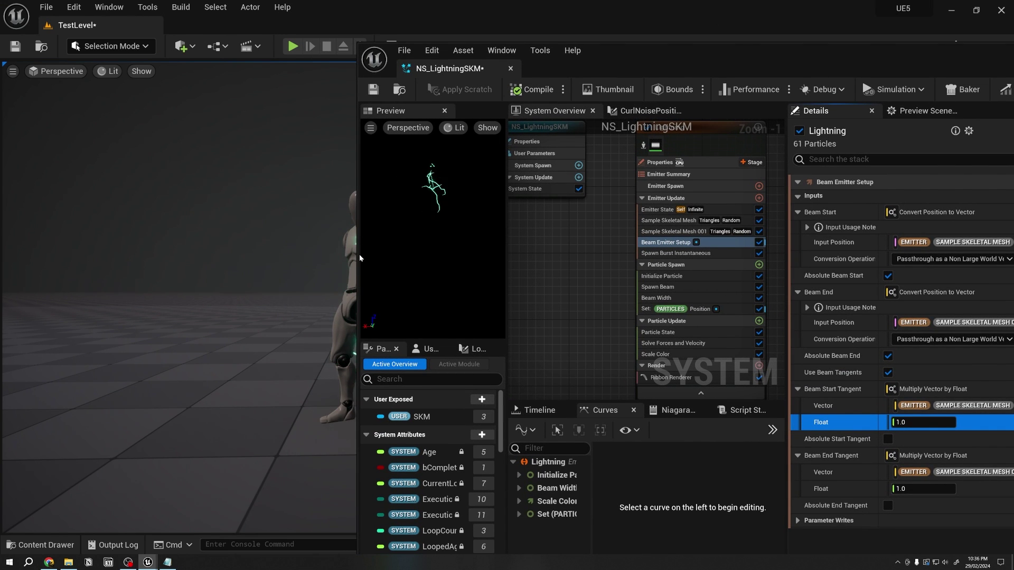
{"action": "left_click_drag", "start_coordinate": [359, 254], "coordinate": [383, 255]}
{"action": "left_click_drag", "start_coordinate": [531, 256], "coordinate": [465, 256]}
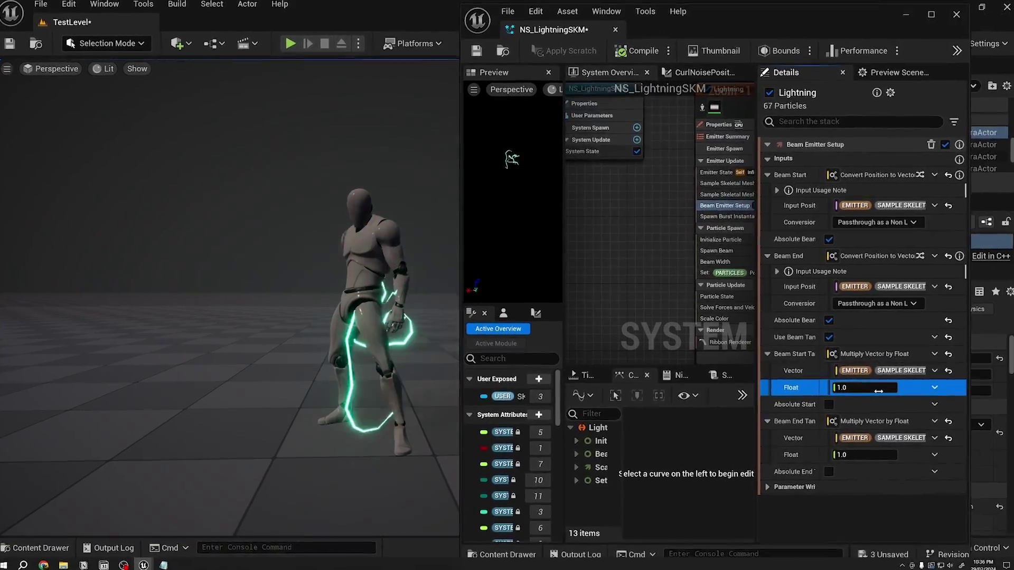
{"action": "left_click", "coordinate": [873, 391]}
{"action": "type", "text": "5"}
{"action": "key", "text": "Return"}
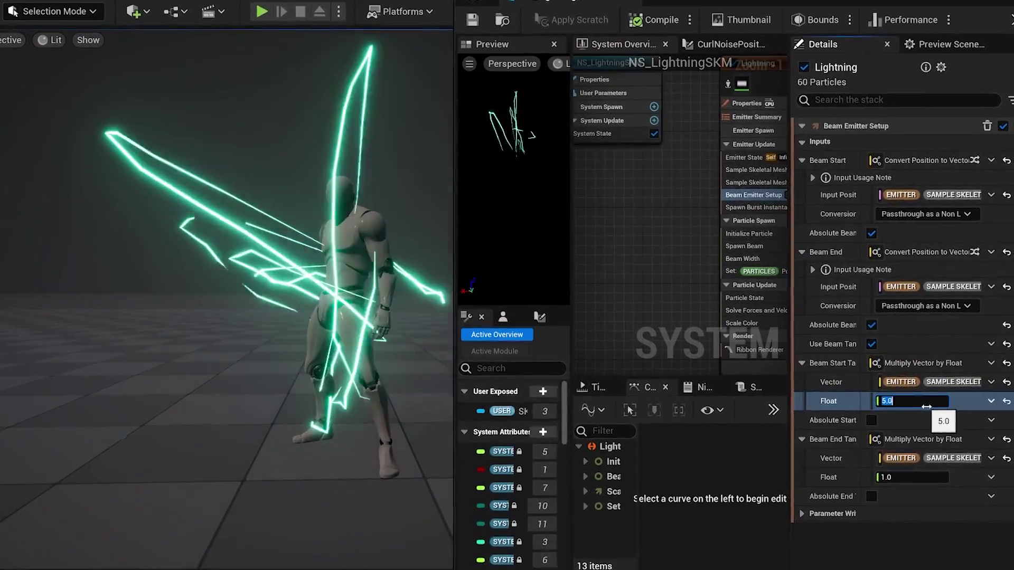
{"action": "left_click", "coordinate": [908, 477]}
{"action": "type", "text": "5"}
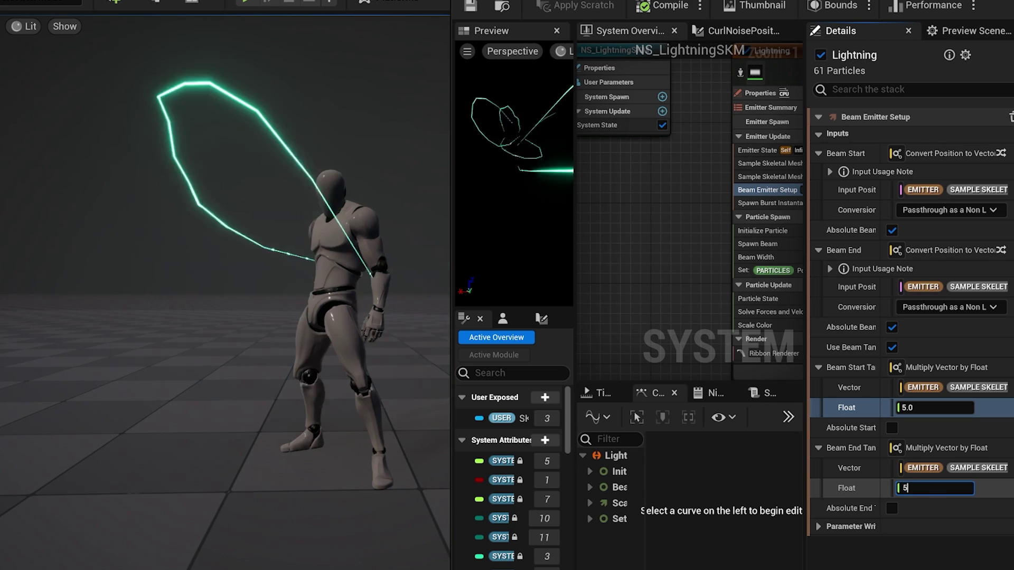
{"action": "key", "text": "Escape"}
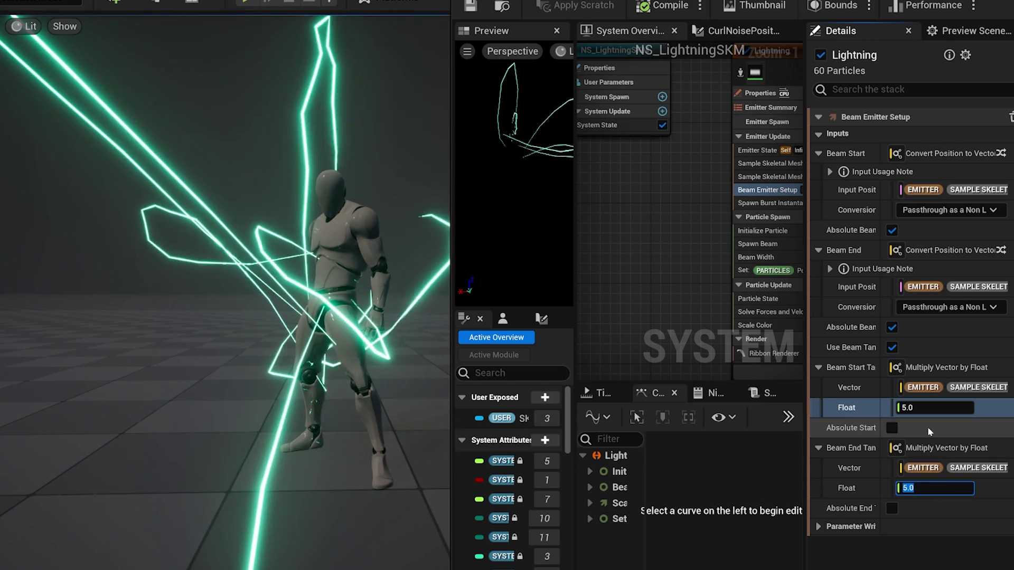
{"action": "left_click", "coordinate": [927, 412]}
{"action": "type", "text": "1"}
{"action": "key", "text": "Return"}
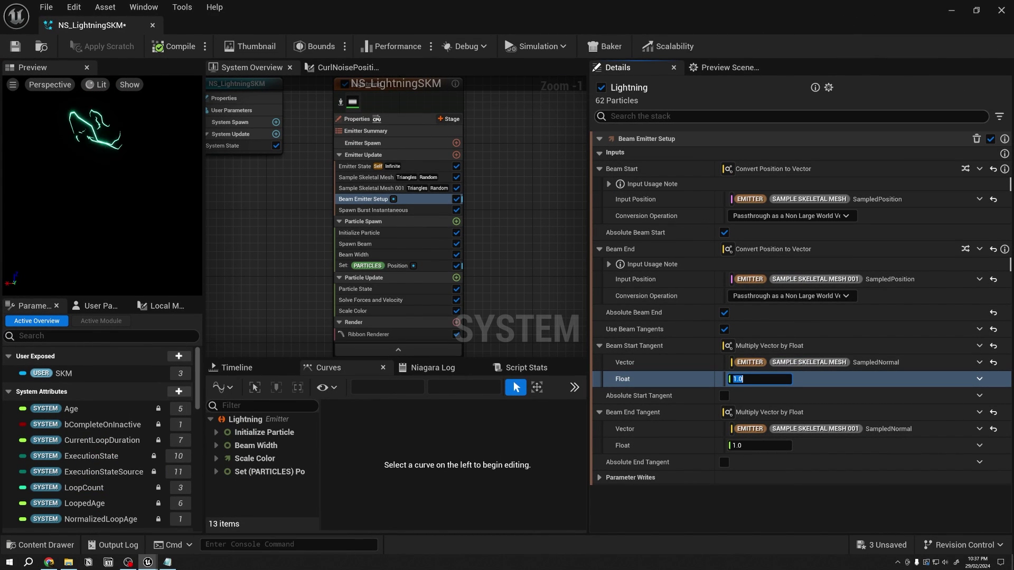
Inspect Absolute Beam Start, Absolute Beam End and Use Beam Tangents, then view Emitter State
{"action": "left_click", "coordinate": [654, 234]}
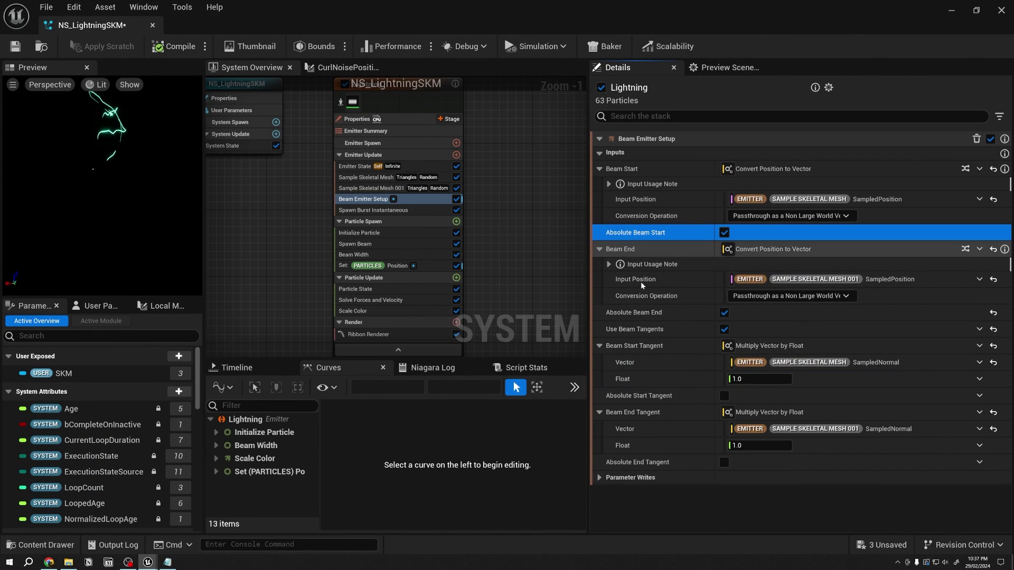
{"action": "left_click", "coordinate": [688, 312]}
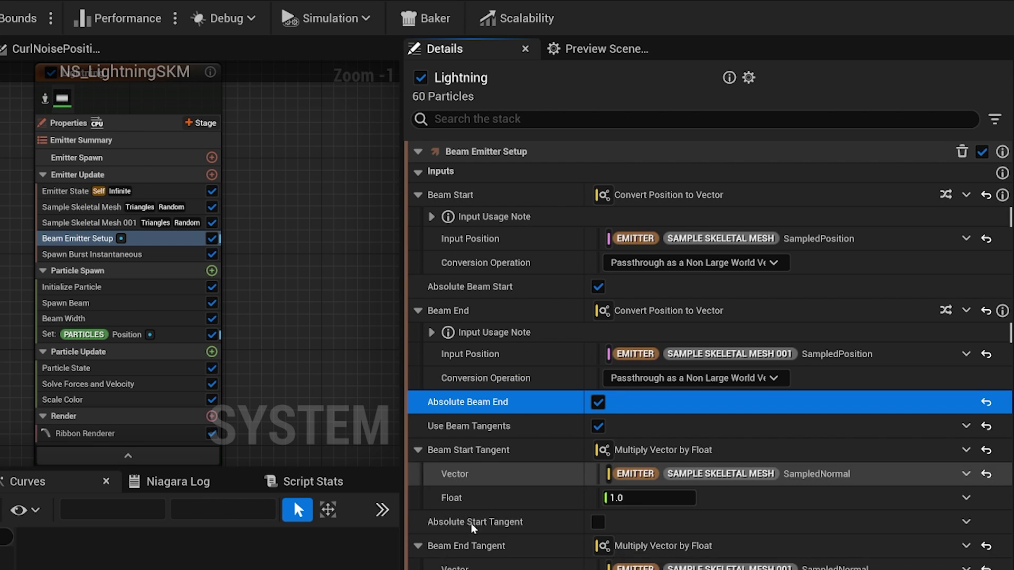
{"action": "left_click", "coordinate": [536, 428]}
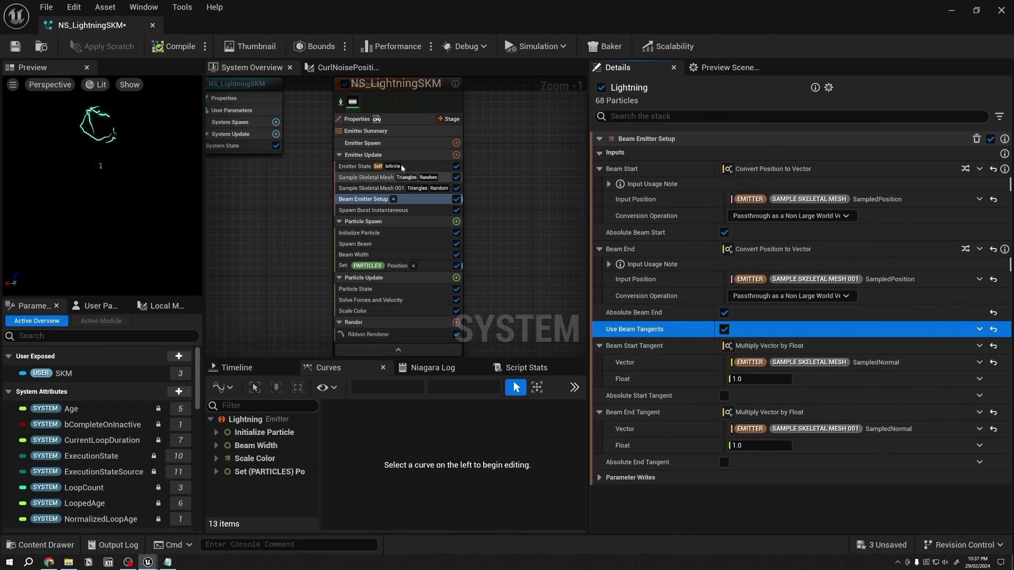
{"action": "left_click", "coordinate": [142, 150]}
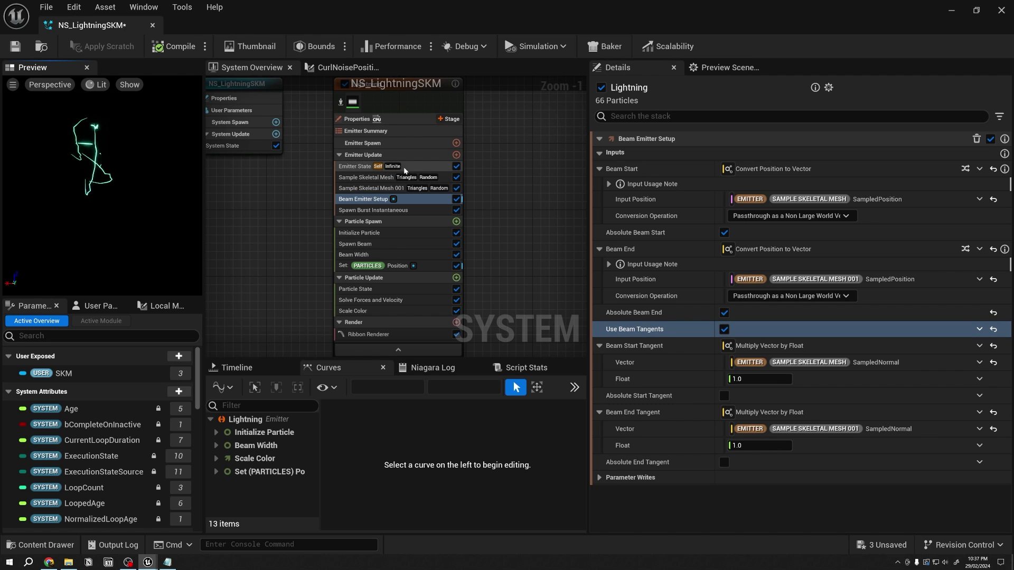
{"action": "left_click", "coordinate": [421, 167]}
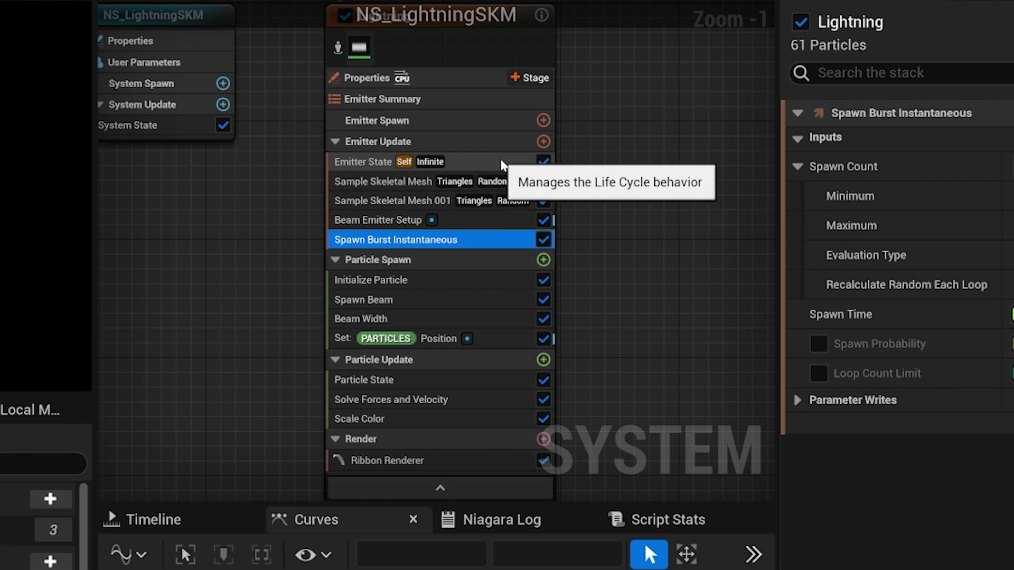
Select the Emitter State module in the emitter stack to view its settings
{"action": "left_click", "coordinate": [503, 166]}
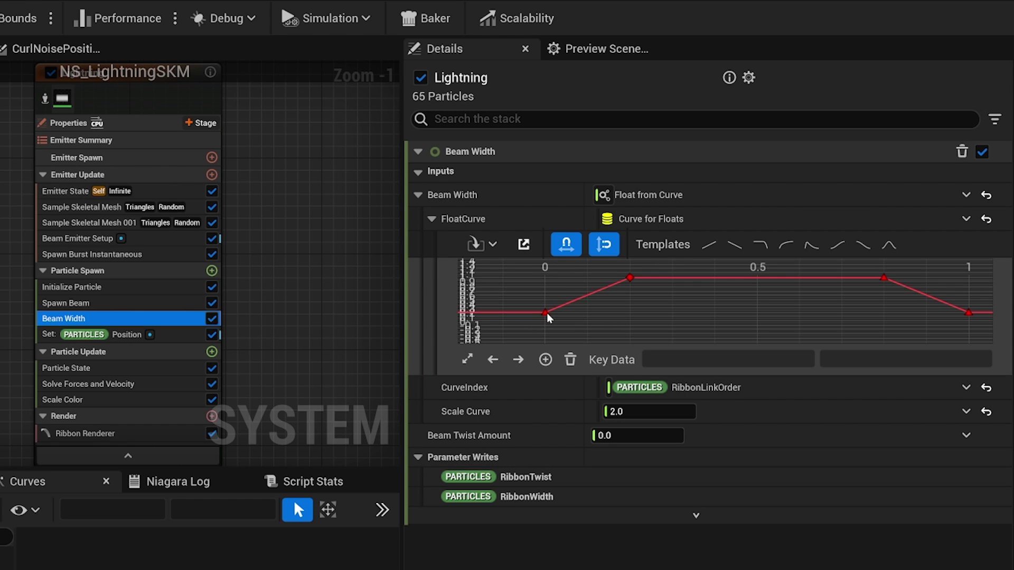
{"action": "mouse_move", "coordinate": [630, 278]}
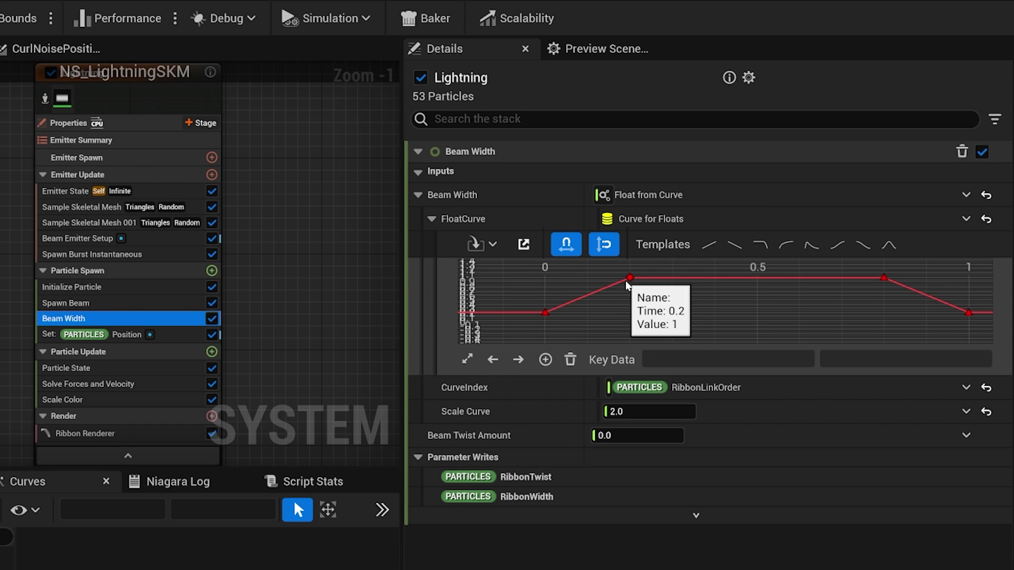
{"action": "left_click", "coordinate": [545, 312]}
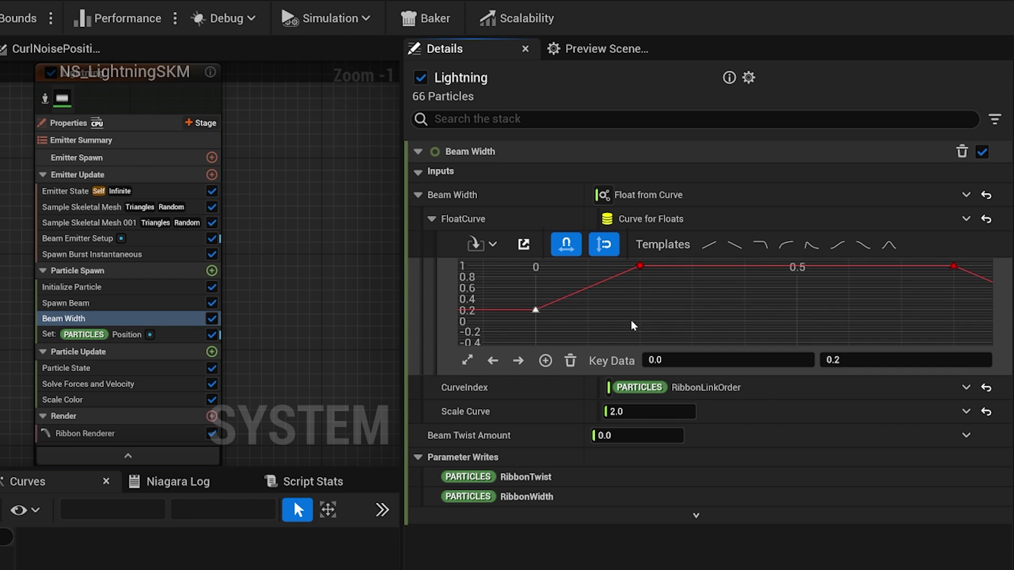
{"action": "scroll", "coordinate": [636, 322], "scroll_direction": "down", "scroll_amount": 5}
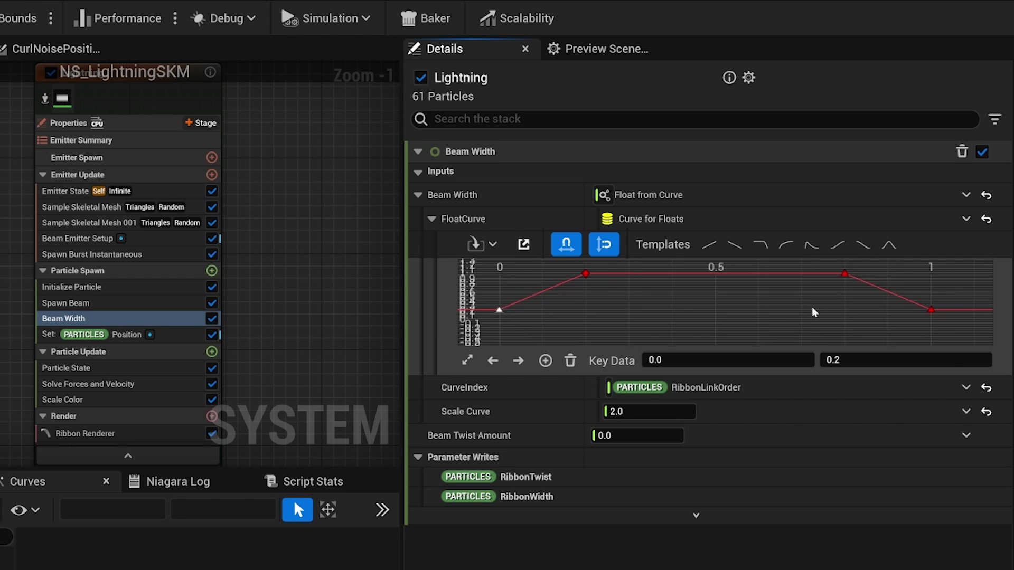
{"action": "right_click_drag", "start_coordinate": [812, 313], "coordinate": [856, 312]}
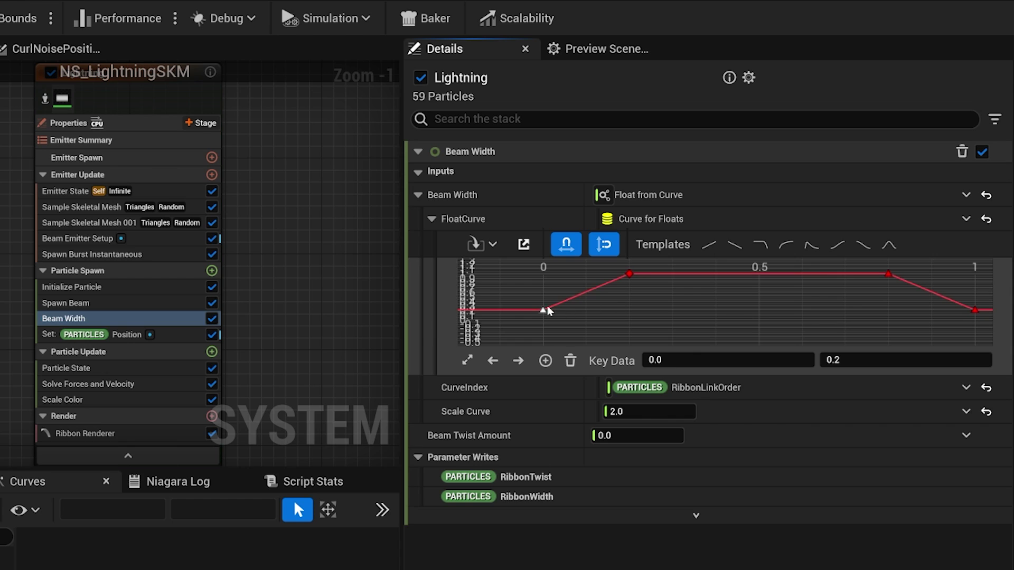
{"action": "left_click", "coordinate": [628, 273]}
{"action": "left_click", "coordinate": [888, 274], "text": "shift"}
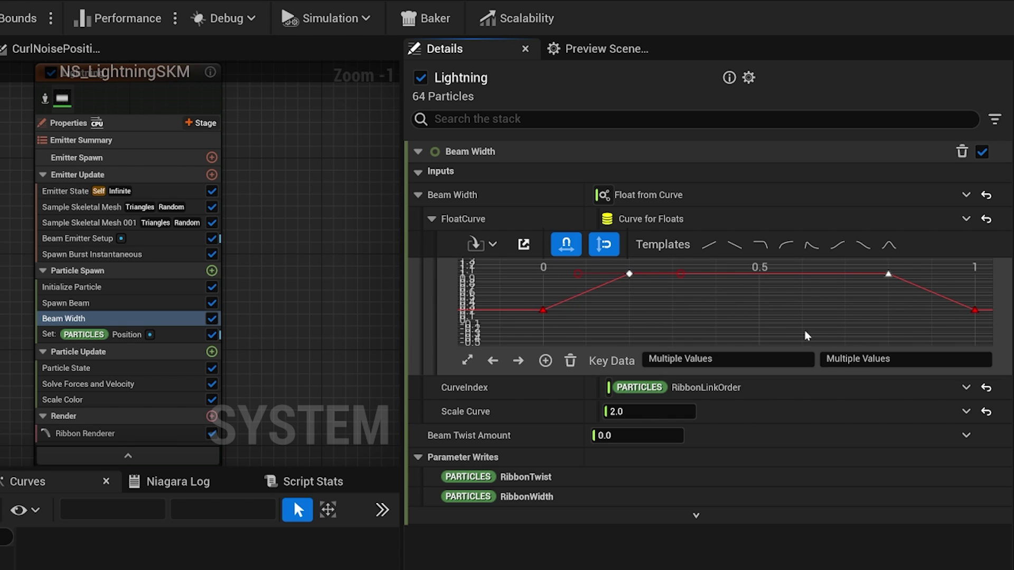
{"action": "left_click", "coordinate": [759, 306]}
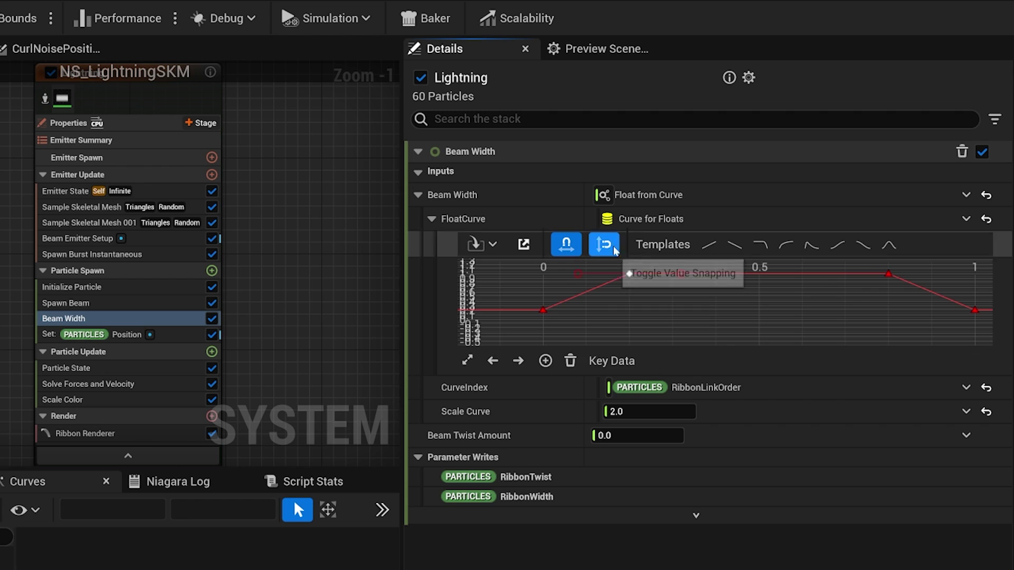
{"action": "left_click", "coordinate": [629, 274]}
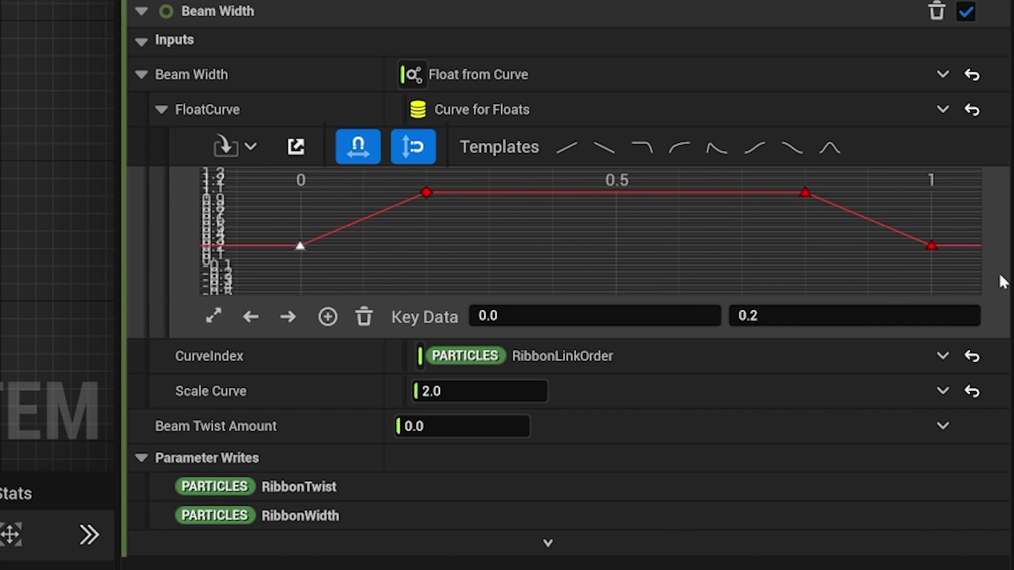
Preview the Beam Width Scale Curve at 10, then set it back to 2.0
{"action": "left_click_drag", "start_coordinate": [303, 246], "coordinate": [302, 247]}
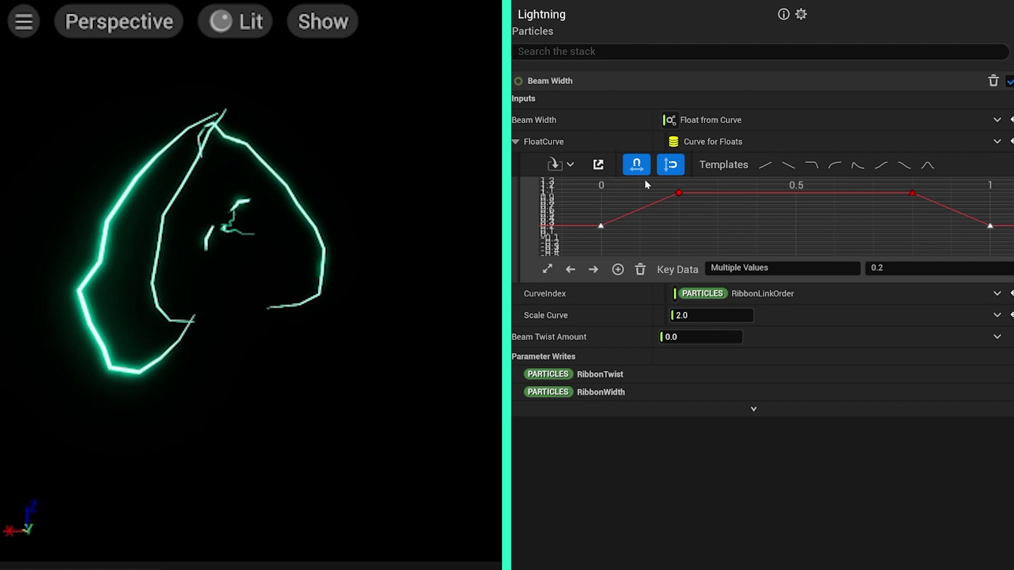
{"action": "left_click_drag", "start_coordinate": [372, 172], "coordinate": [866, 227]}
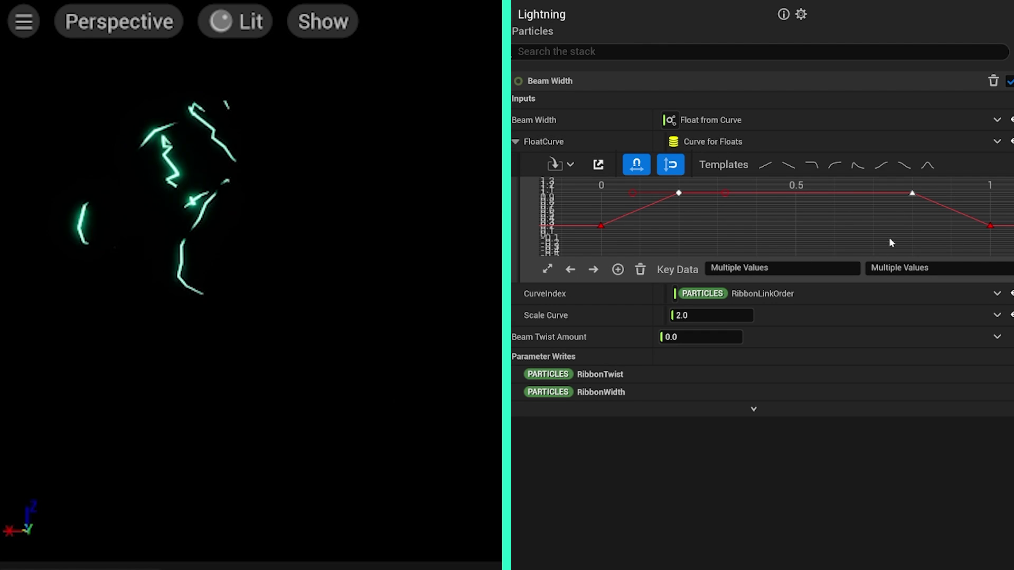
{"action": "left_click", "coordinate": [924, 209]}
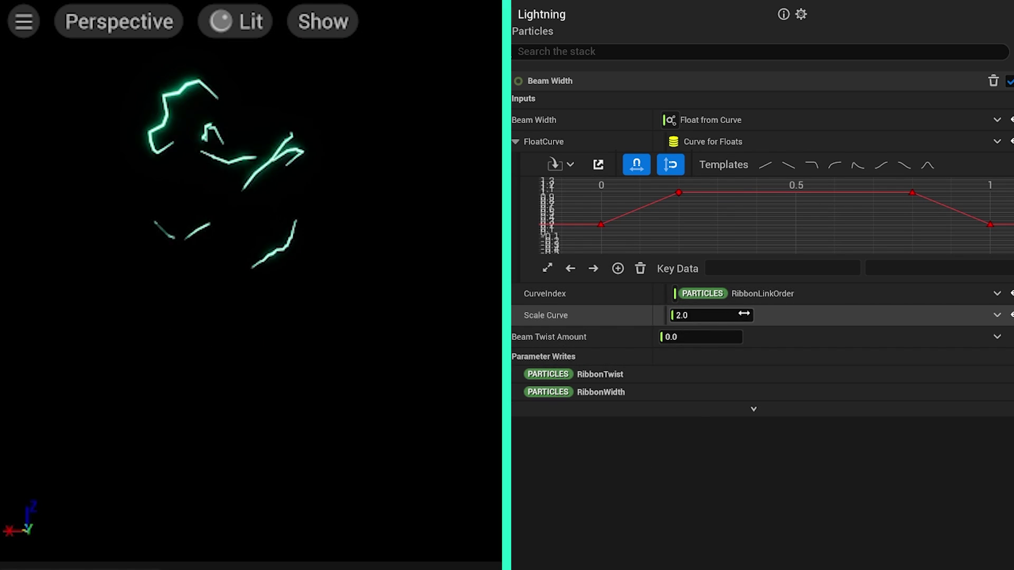
{"action": "left_click", "coordinate": [711, 315]}
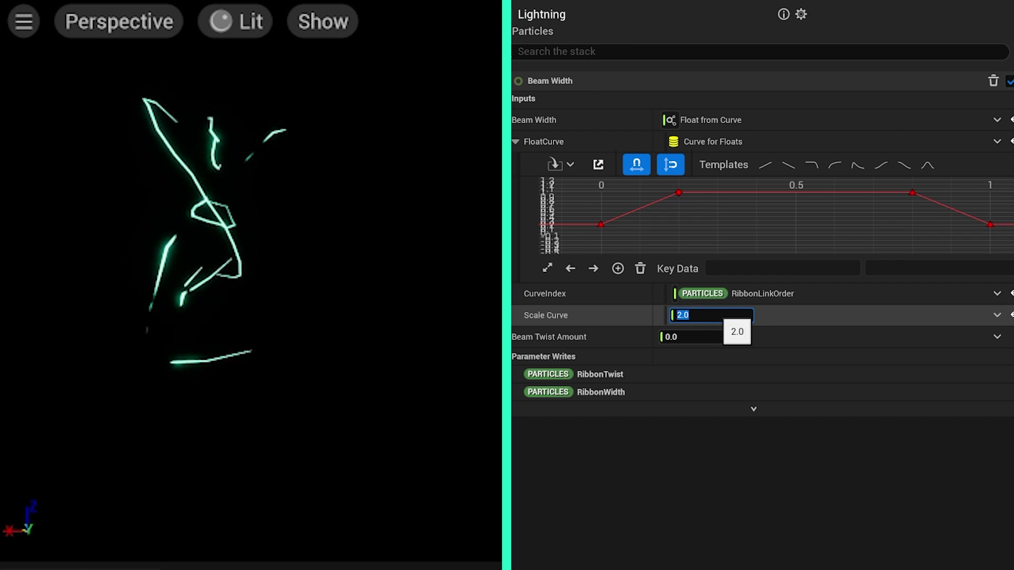
{"action": "type", "text": "10"}
{"action": "key", "text": "Return"}
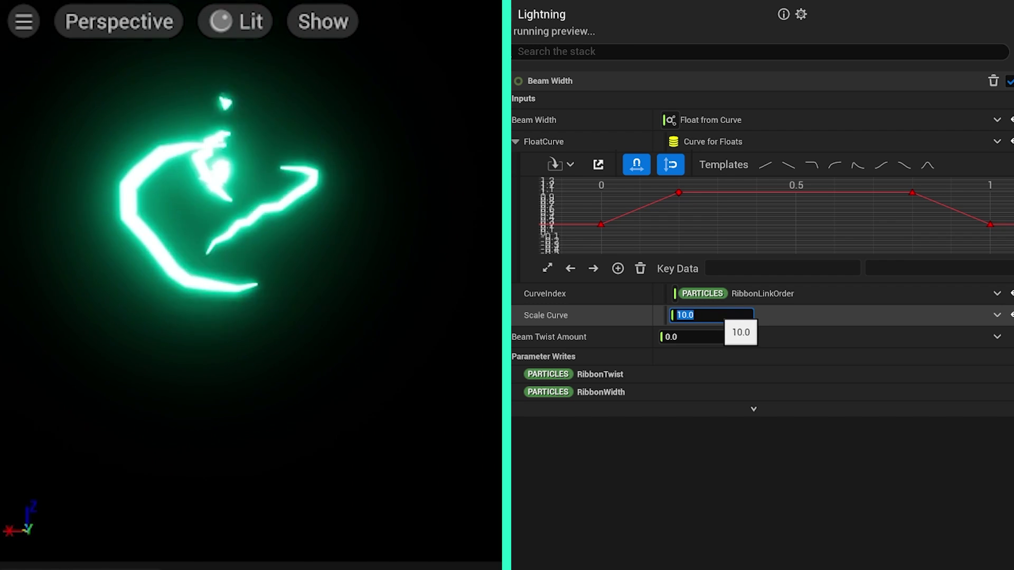
{"action": "type", "text": "2"}
{"action": "key", "text": "Return"}
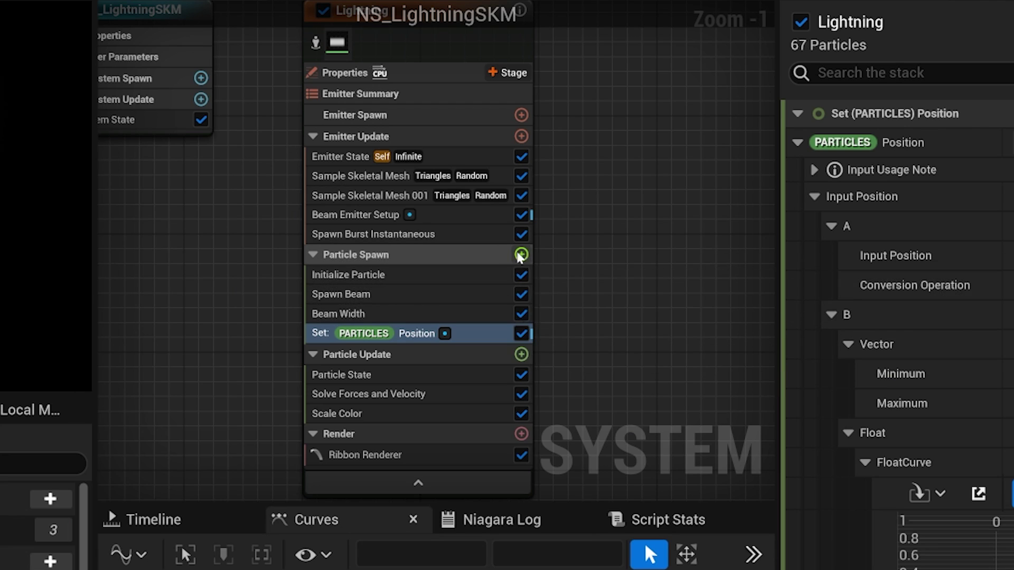
Add a 'Set new or existing parameter directly' module to Particle Spawn setting PARTICLES Position
{"action": "left_click", "coordinate": [444, 218]}
{"action": "type", "text": "set"}
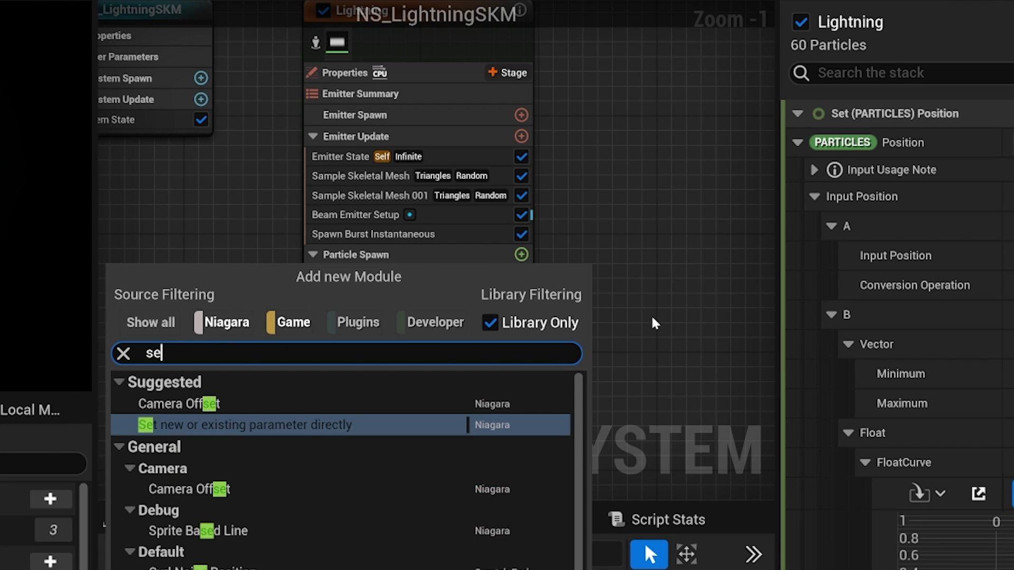
{"action": "left_click", "coordinate": [353, 426]}
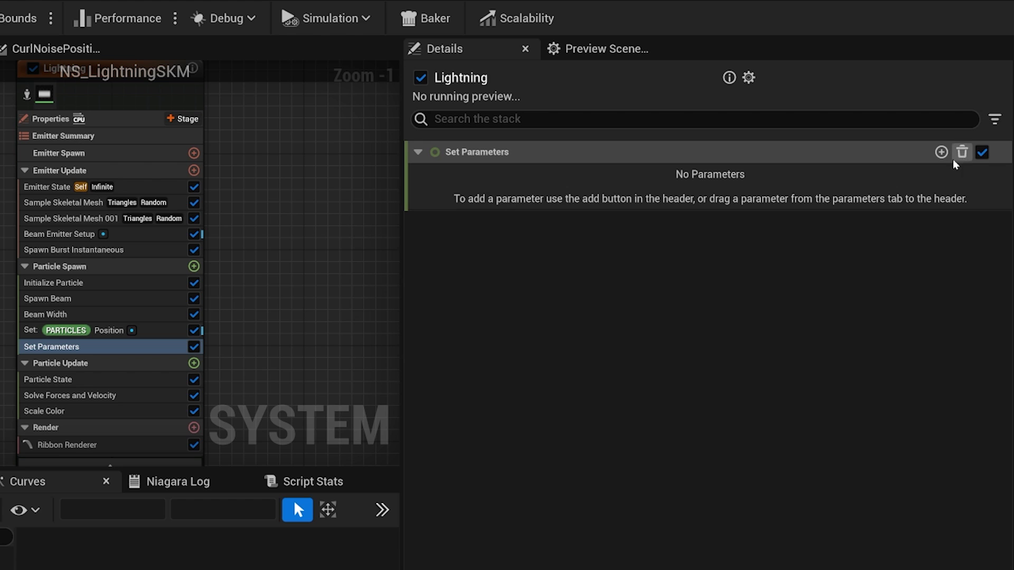
{"action": "left_click", "coordinate": [940, 152]}
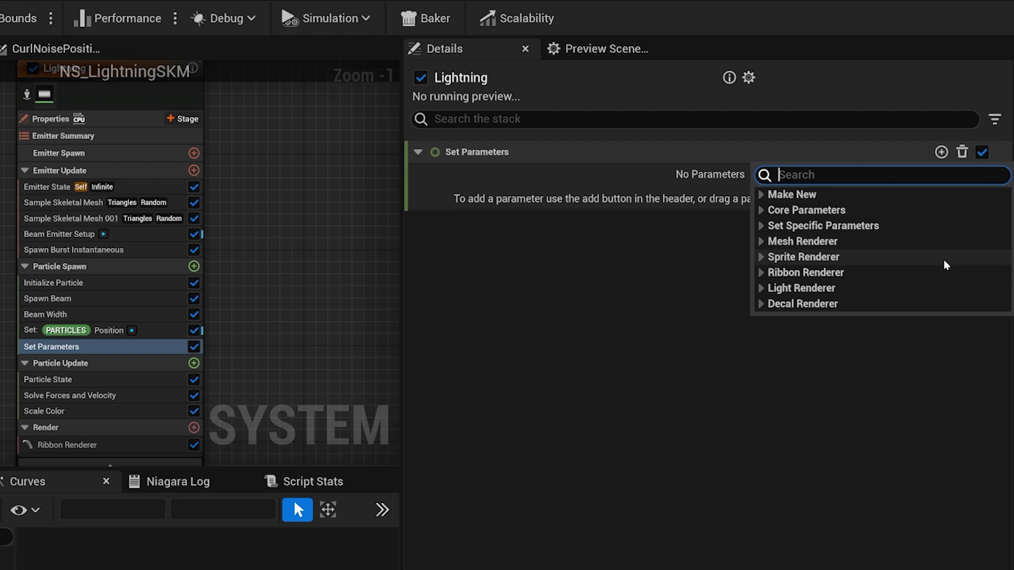
{"action": "type", "text": "s"}
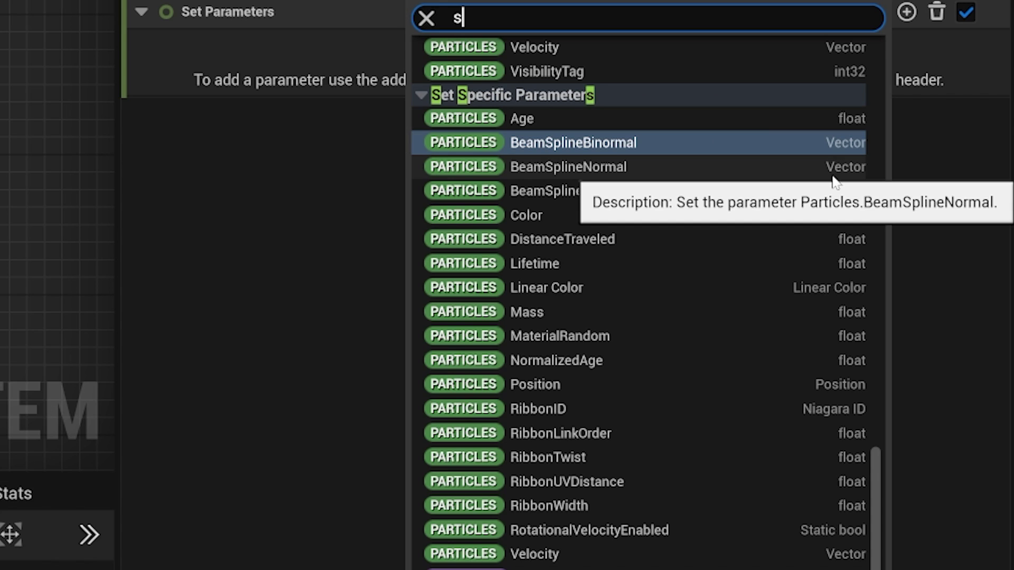
{"action": "key", "text": "BackSpace"}
{"action": "type", "text": "posit"}
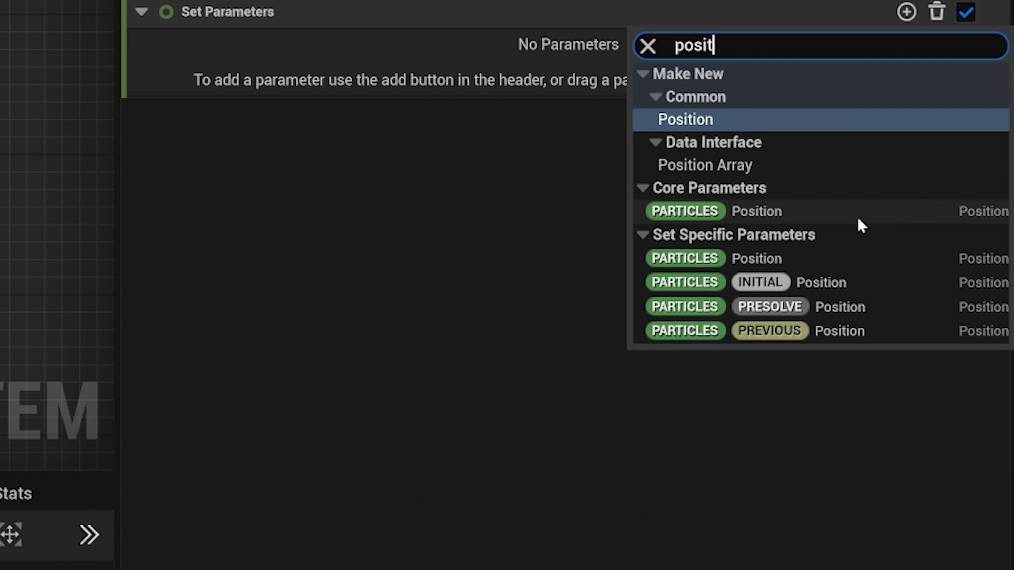
{"action": "left_click", "coordinate": [857, 216]}
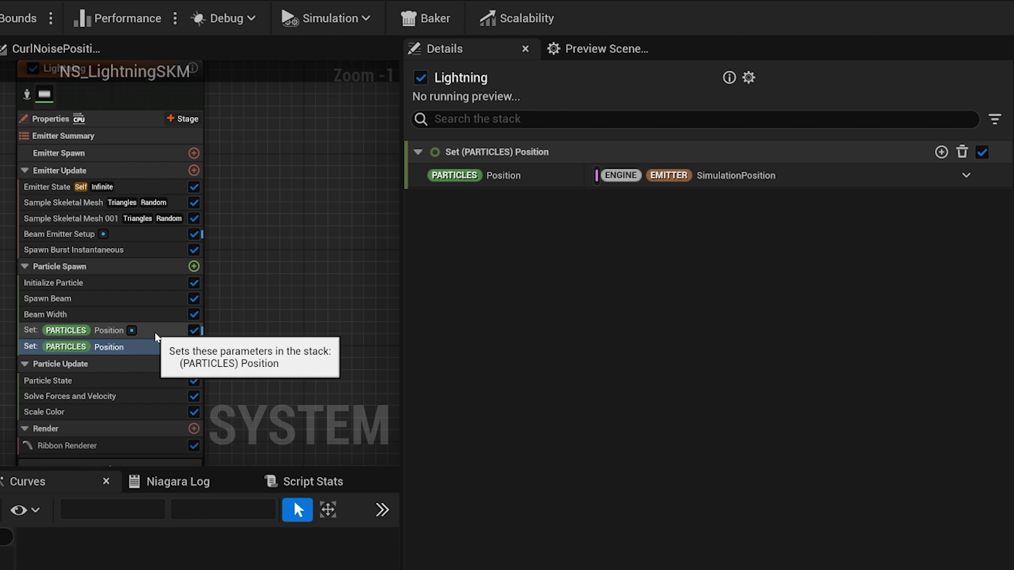
Feed the new module's Position from Convert Vector to Position
{"action": "left_click", "coordinate": [156, 332]}
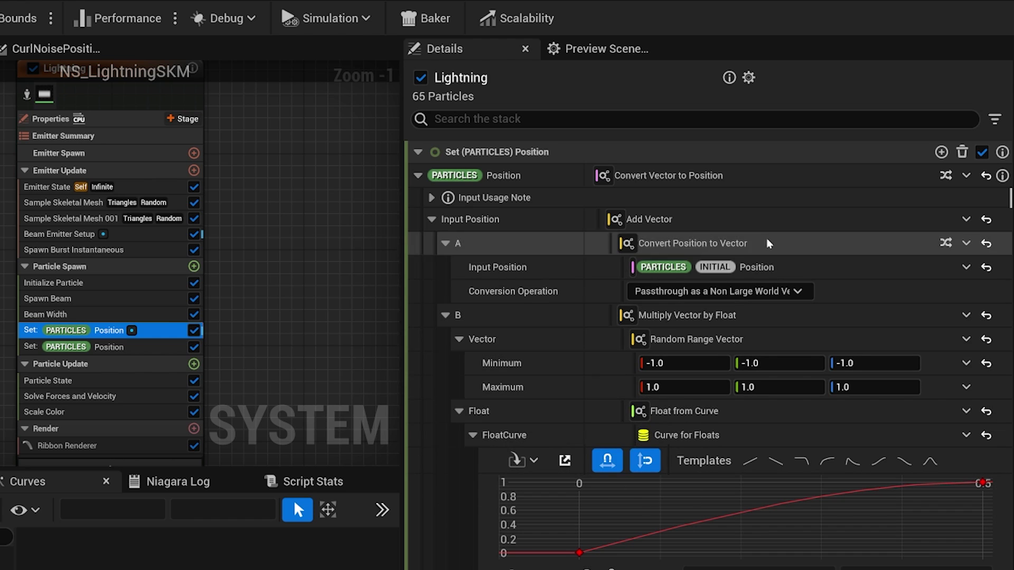
{"action": "left_click", "coordinate": [148, 350]}
{"action": "left_click", "coordinate": [966, 175]}
{"action": "type", "text": "se"}
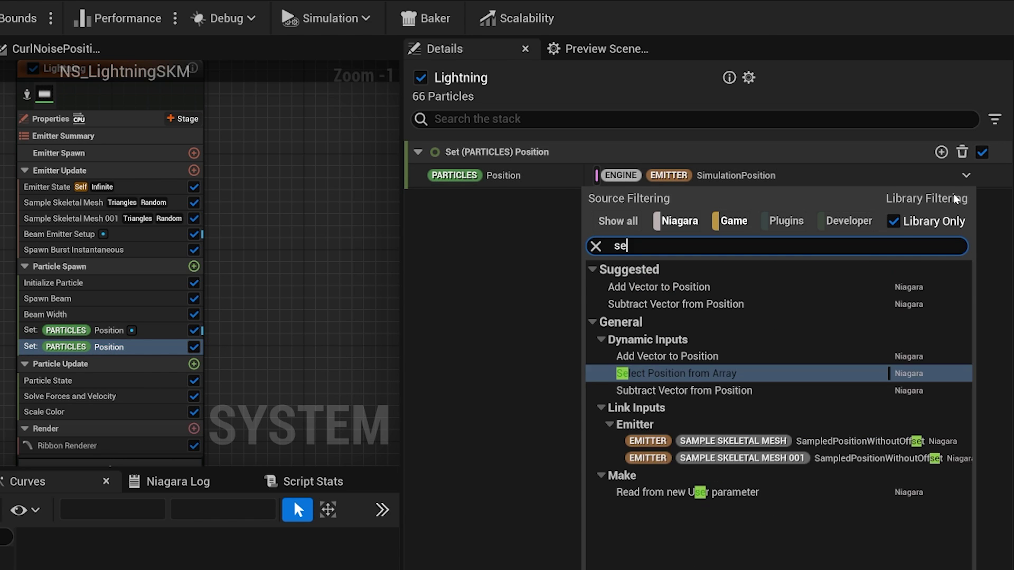
{"action": "type", "text": "t"}
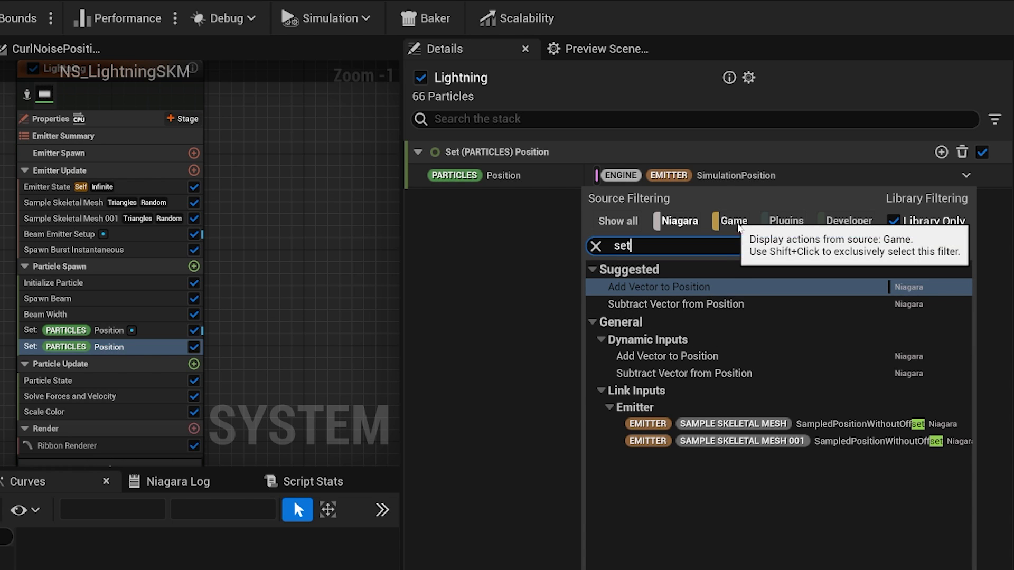
{"action": "key", "text": "ctrl+a"}
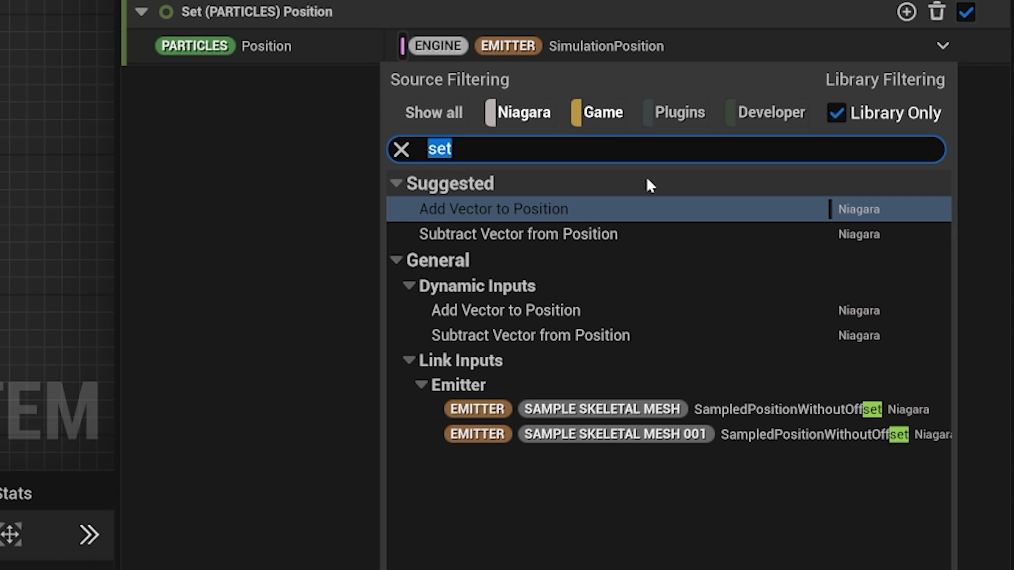
{"action": "type", "text": "vecto"}
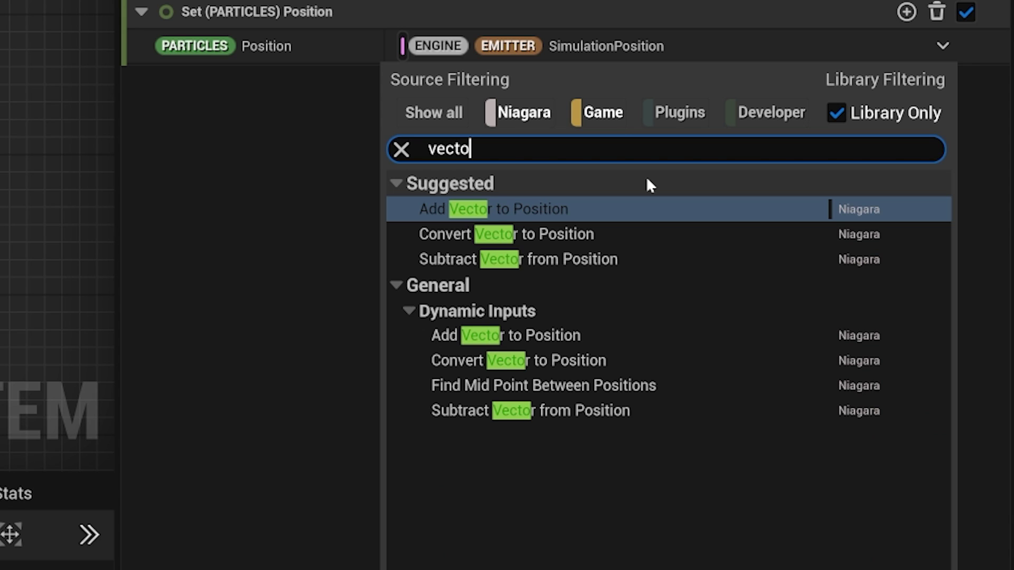
{"action": "left_click", "coordinate": [623, 233]}
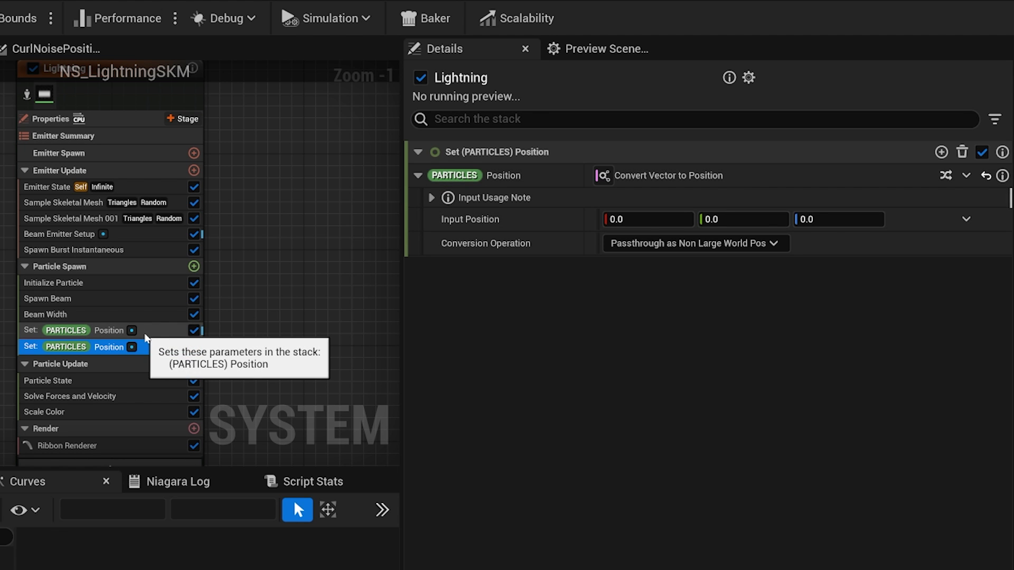
Make Input Position an Add Vector whose A is Convert Position to Vector from particles Position
{"action": "left_click", "coordinate": [146, 333]}
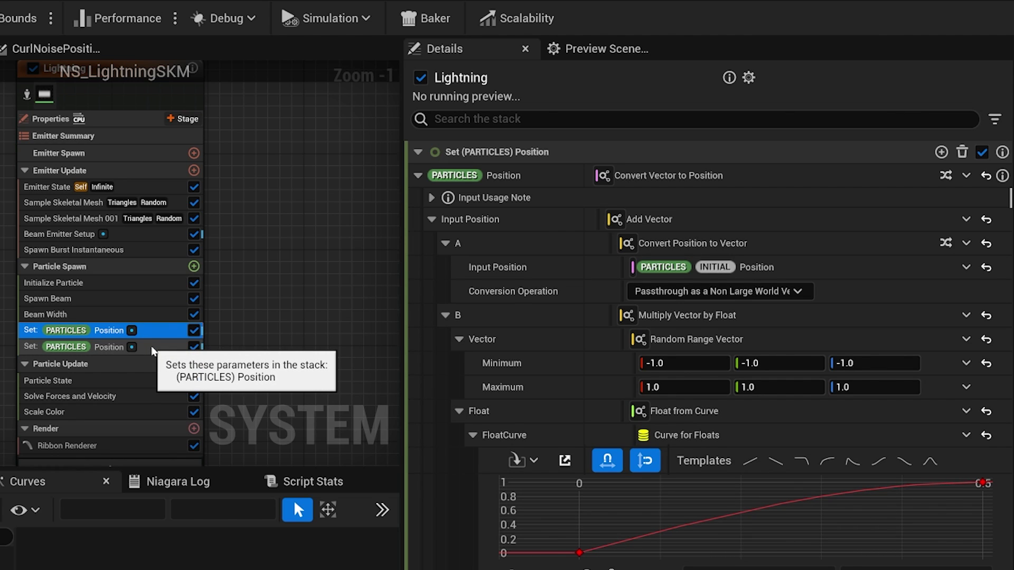
{"action": "left_click", "coordinate": [154, 348]}
{"action": "left_click", "coordinate": [966, 219]}
{"action": "type", "text": "add"}
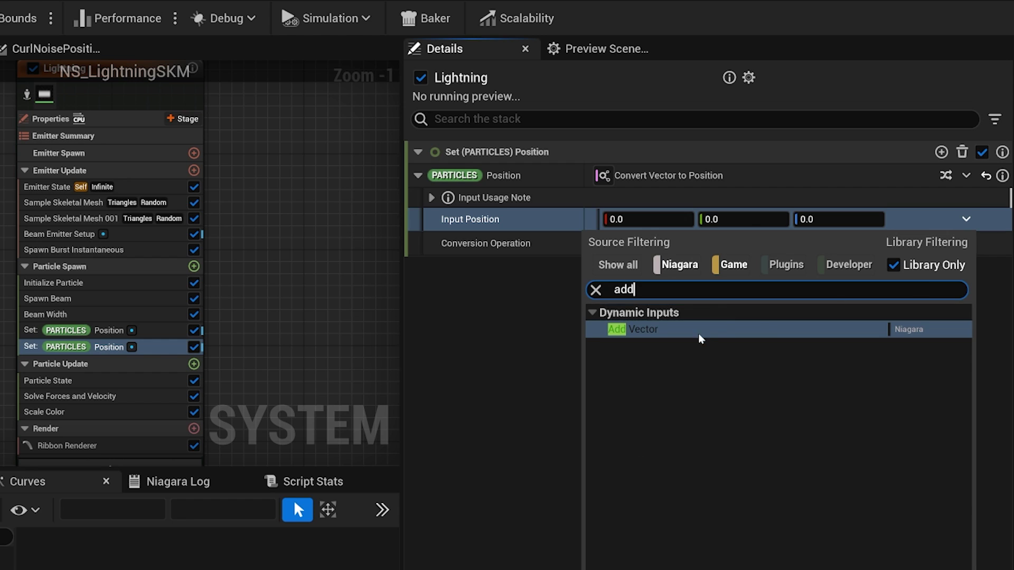
{"action": "left_click", "coordinate": [686, 334]}
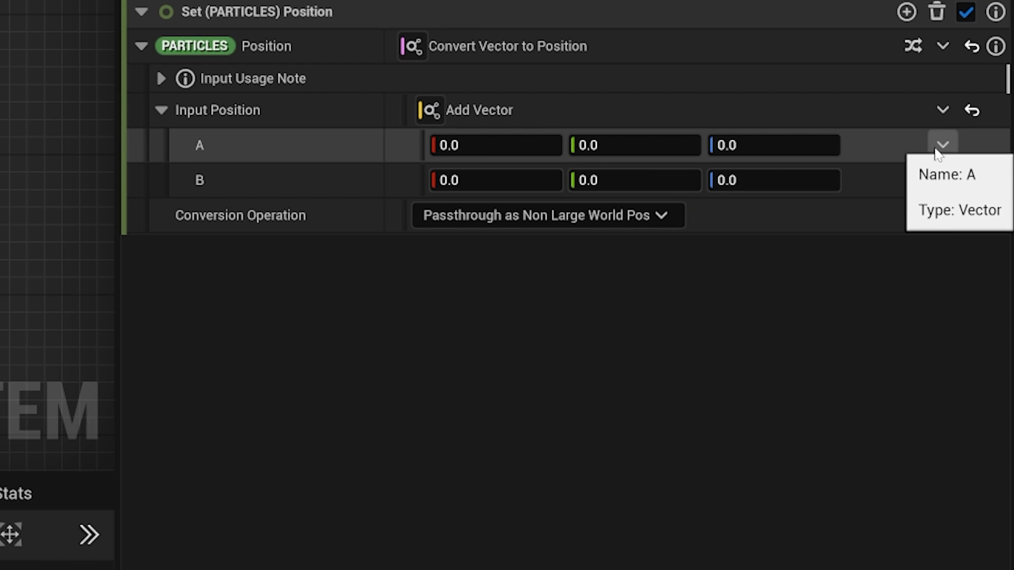
{"action": "left_click", "coordinate": [961, 246]}
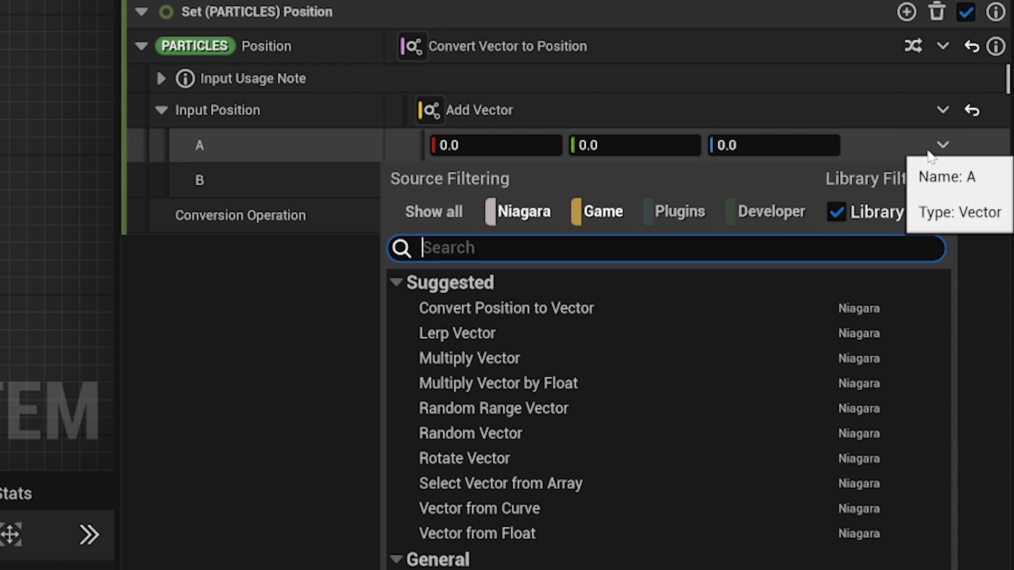
{"action": "type", "text": "position"}
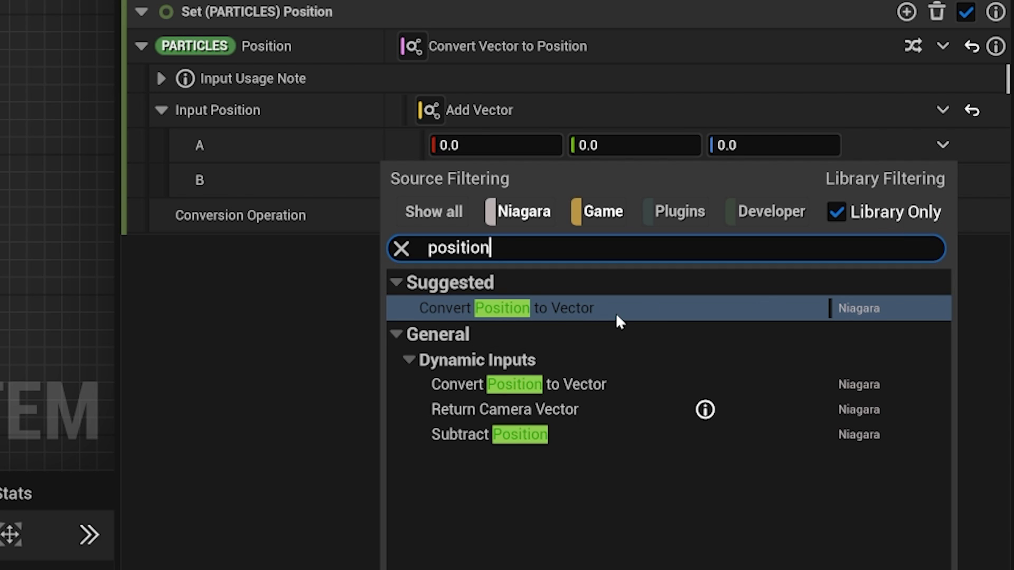
{"action": "left_click", "coordinate": [616, 311]}
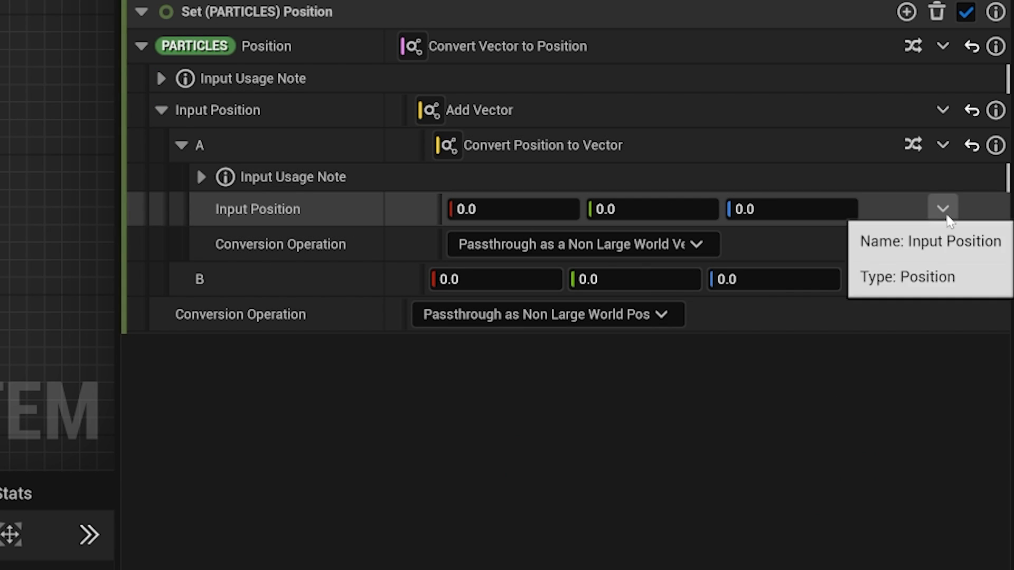
{"action": "left_click", "coordinate": [943, 210]}
{"action": "type", "text": "particle"}
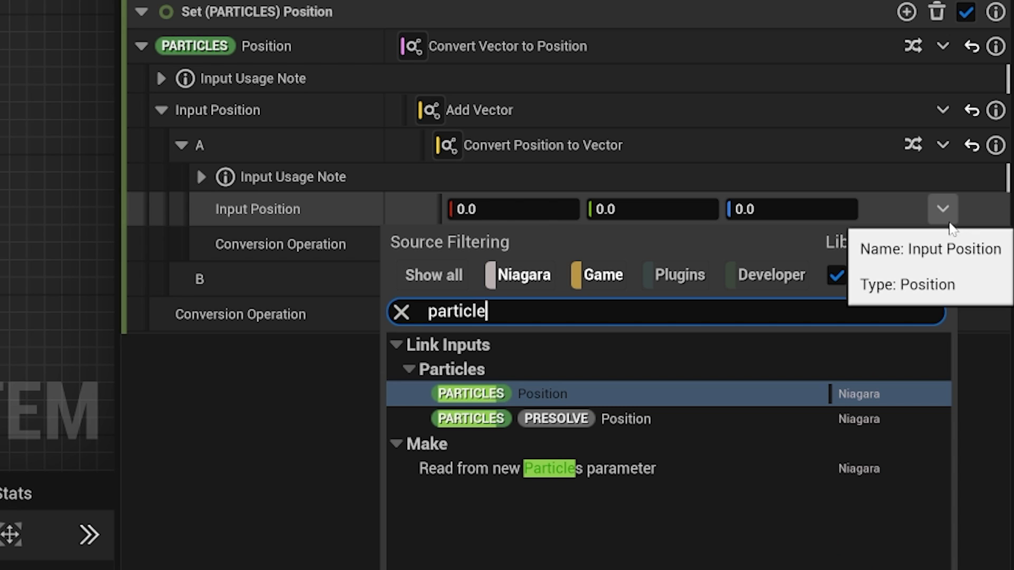
{"action": "left_click", "coordinate": [539, 394]}
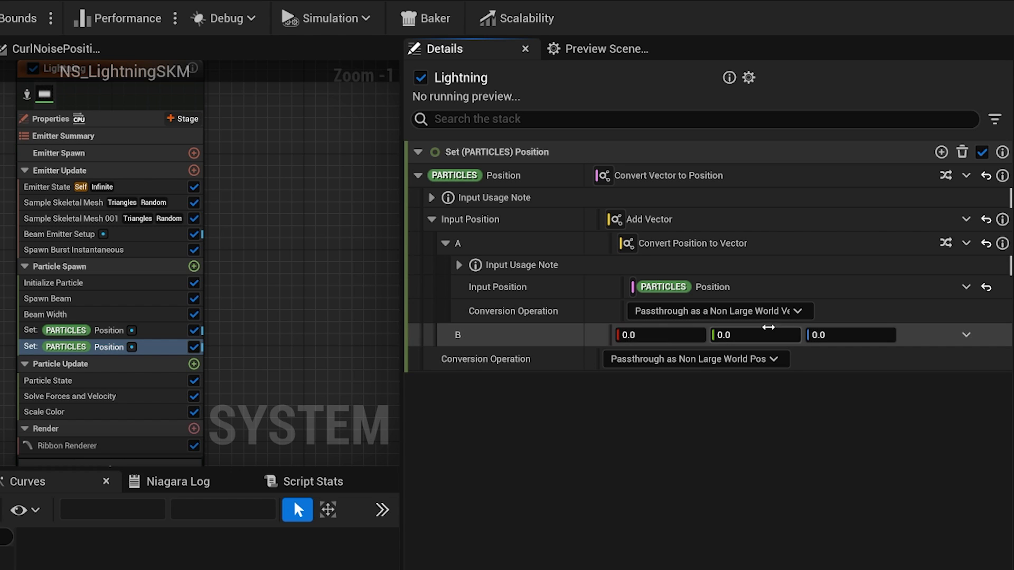
Copy PARTICLES INITIAL Position from the first Position module and paste it into the second's Input Position
{"action": "left_click", "coordinate": [152, 330]}
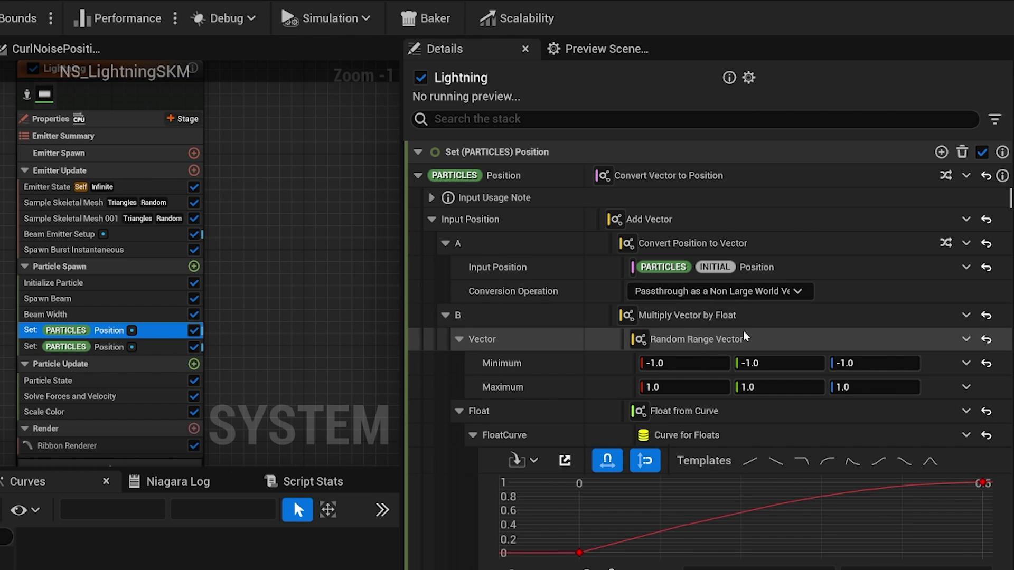
{"action": "right_click", "coordinate": [762, 271]}
{"action": "left_click", "coordinate": [854, 388]}
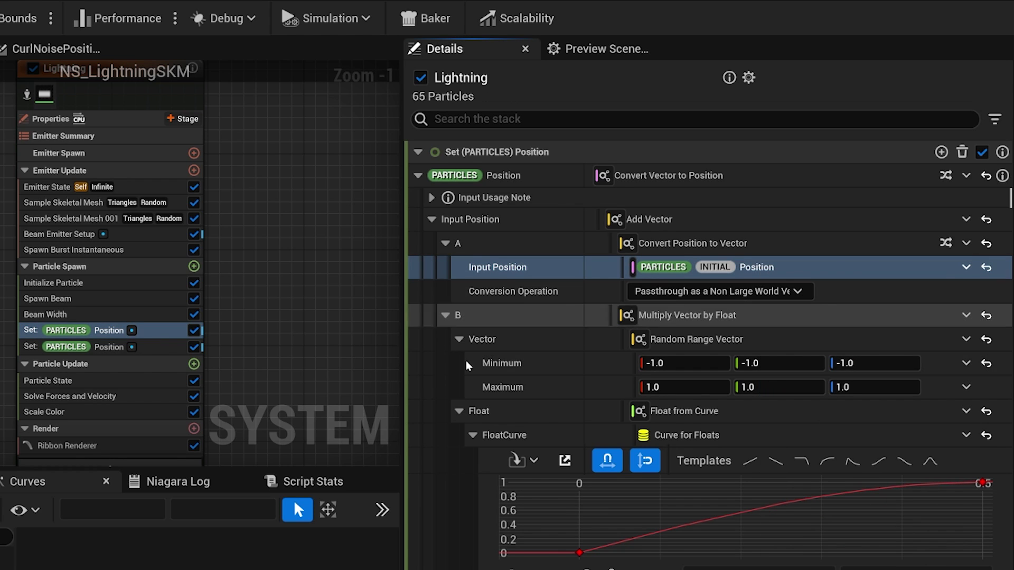
{"action": "left_click", "coordinate": [111, 347]}
{"action": "right_click", "coordinate": [758, 290]}
{"action": "left_click", "coordinate": [818, 429]}
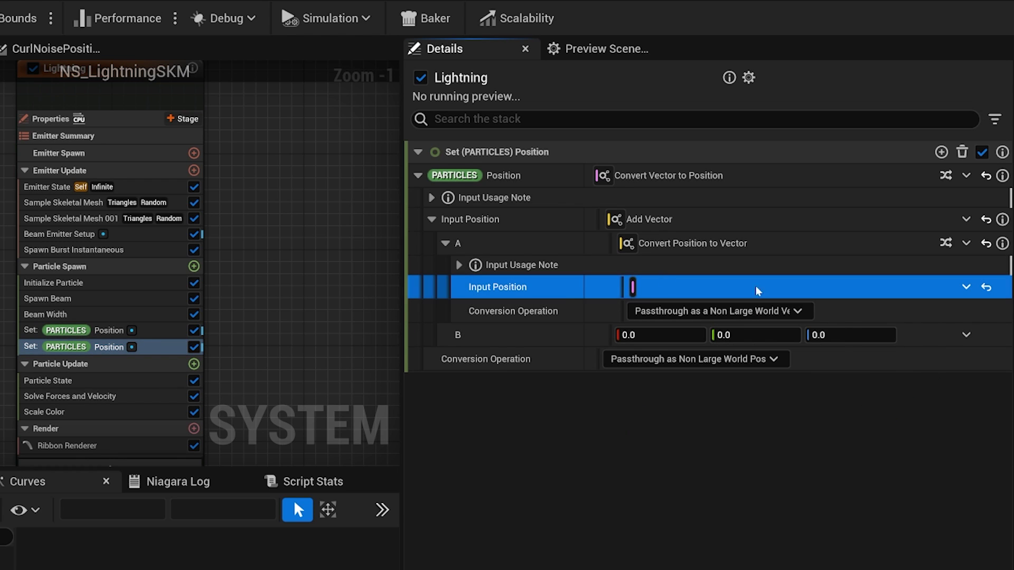
{"action": "left_click", "coordinate": [154, 333]}
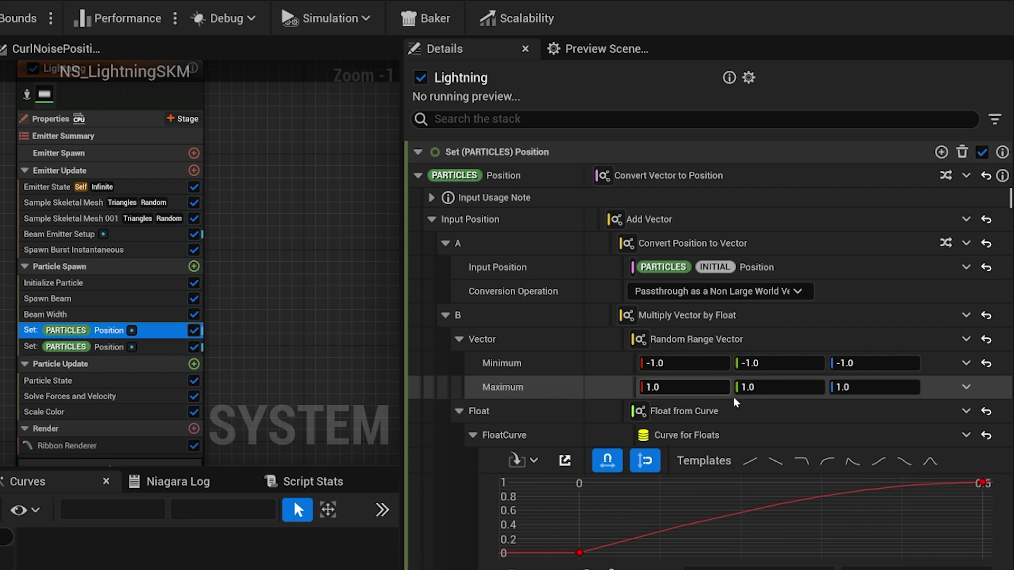
Make B a Multiply Vector by Float using a Random Range Vector with minimum -1
{"action": "left_click", "coordinate": [147, 346]}
{"action": "left_click", "coordinate": [967, 344]}
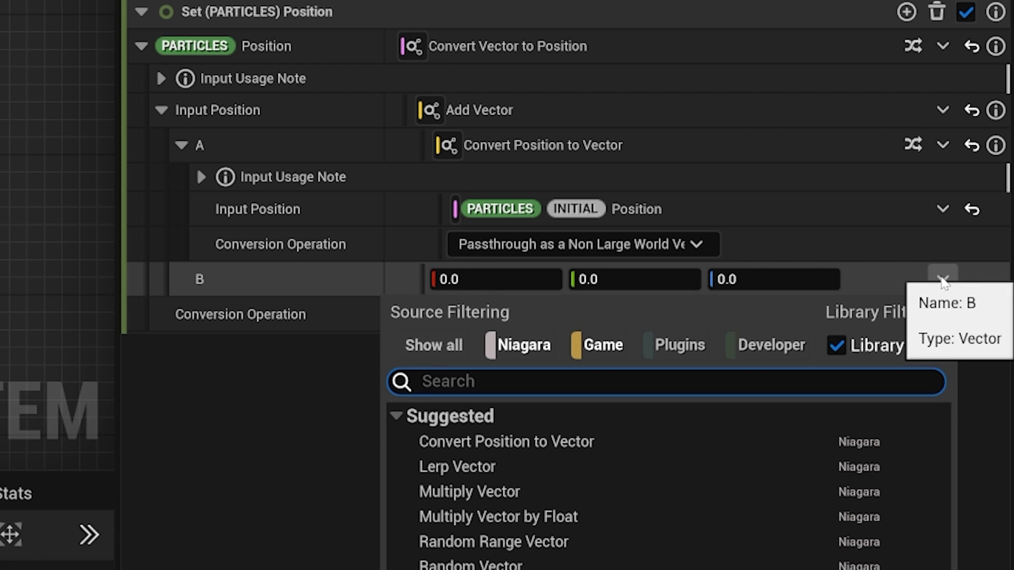
{"action": "type", "text": "mult"}
{"action": "key", "text": "Down"}
{"action": "key", "text": "Return"}
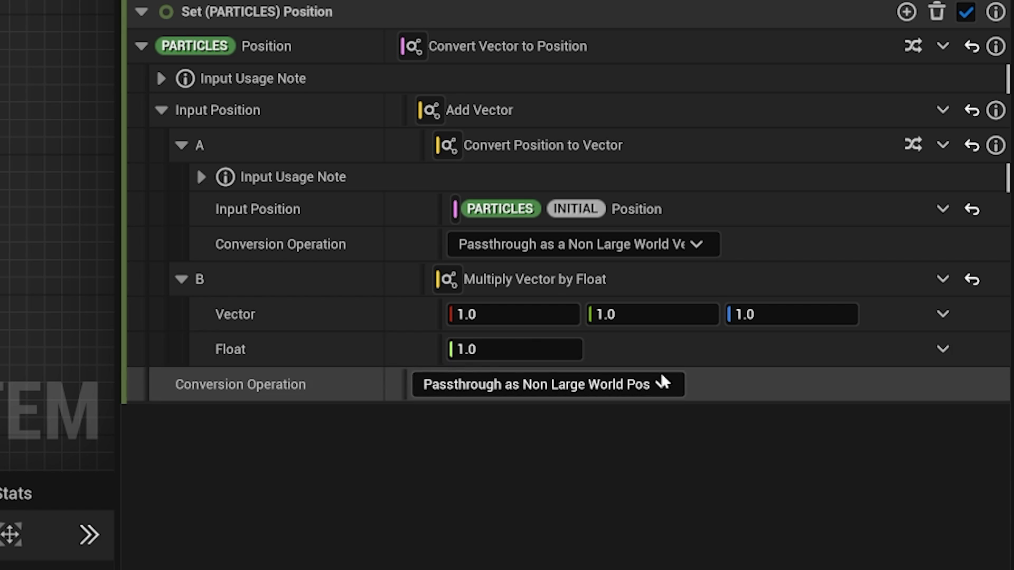
{"action": "left_click", "coordinate": [943, 315]}
{"action": "type", "text": "ra"}
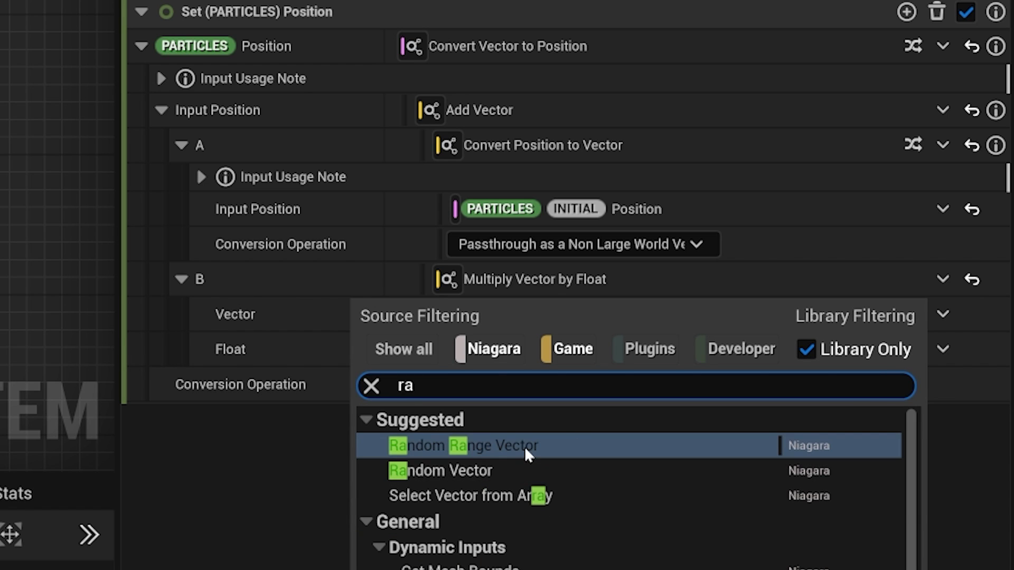
{"action": "left_click", "coordinate": [525, 446]}
{"action": "left_click", "coordinate": [534, 357]}
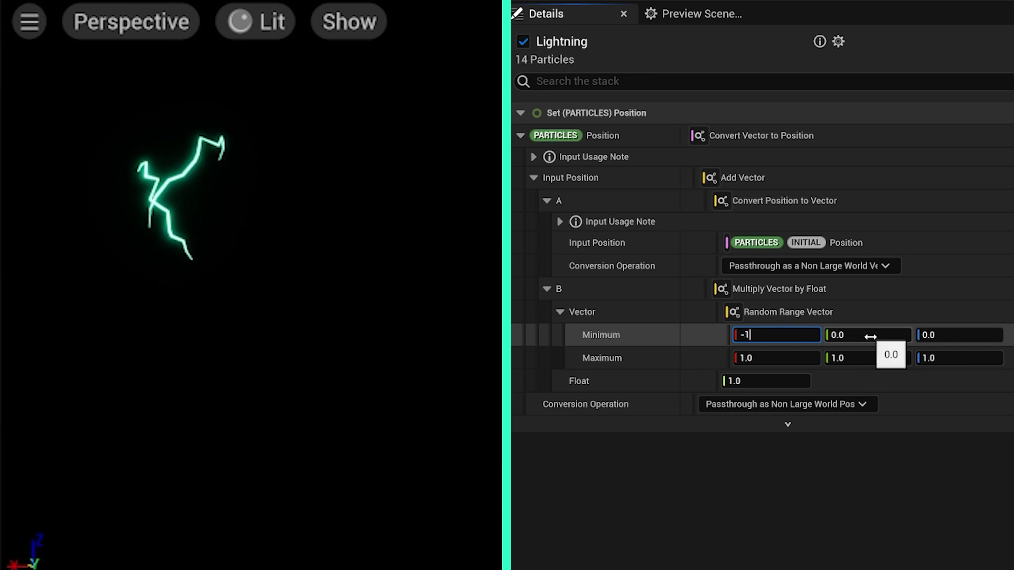
{"action": "type", "text": "-1"}
{"action": "key", "text": "Return"}
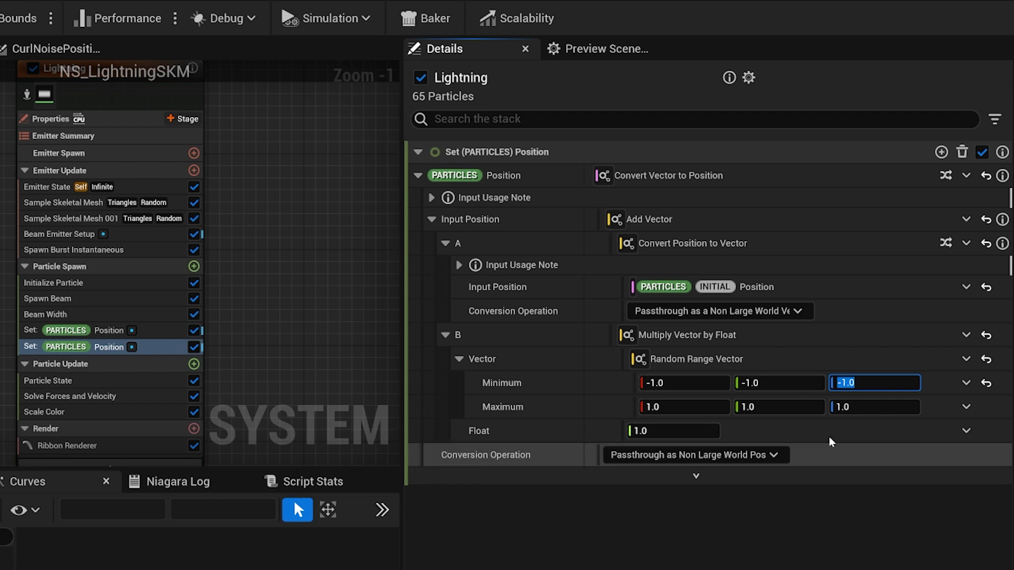
Disable the first Set Position module and set the Float multiplier to 10
{"action": "left_click", "coordinate": [194, 331]}
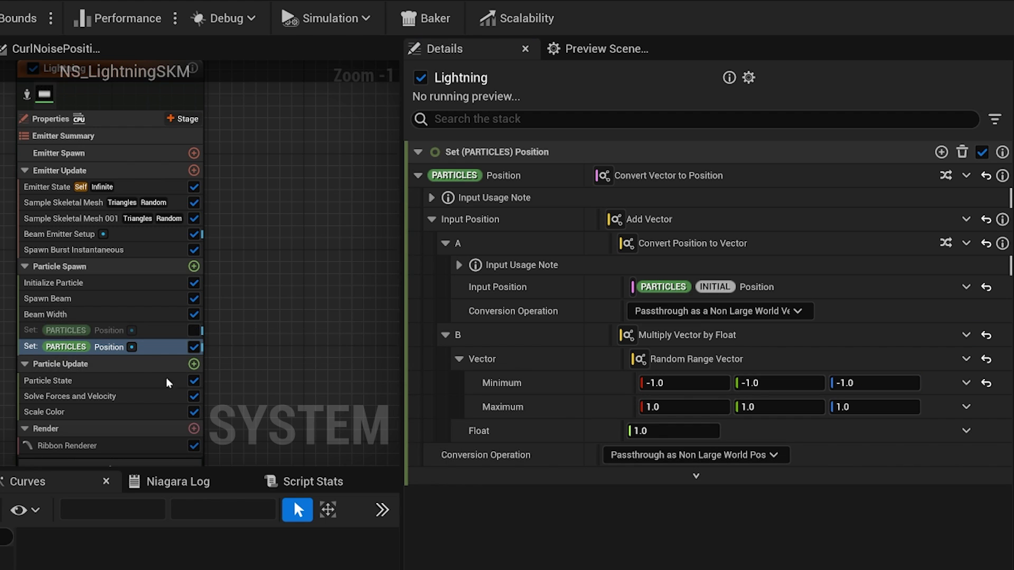
{"action": "left_click", "coordinate": [673, 430]}
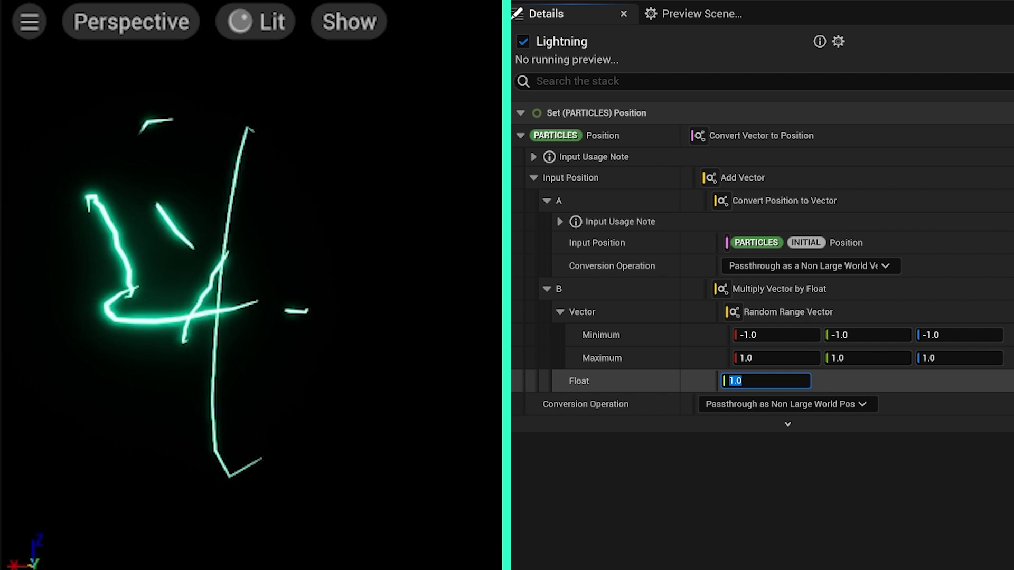
{"action": "type", "text": "10"}
{"action": "key", "text": "Return"}
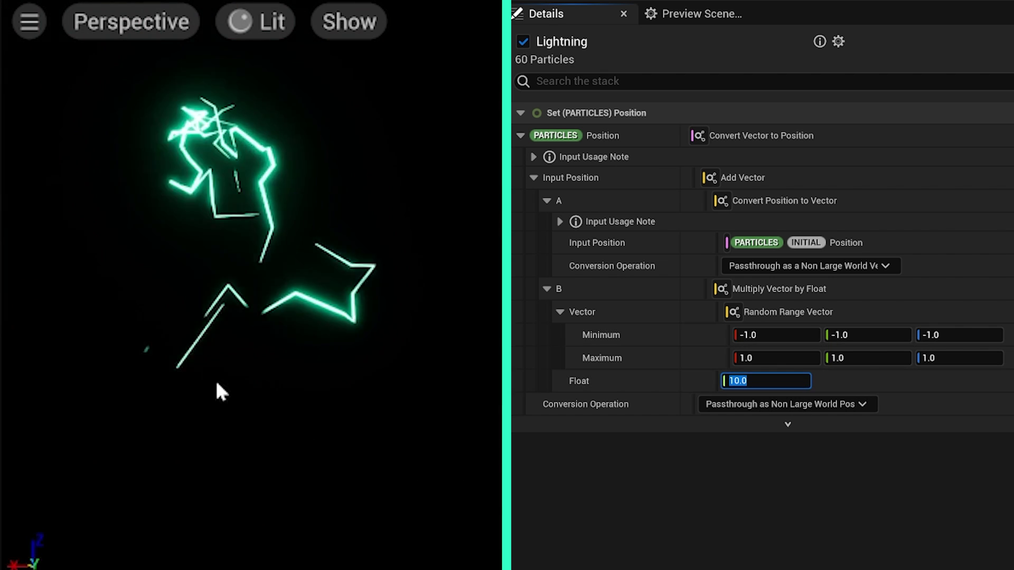
{"action": "left_click", "coordinate": [242, 283]}
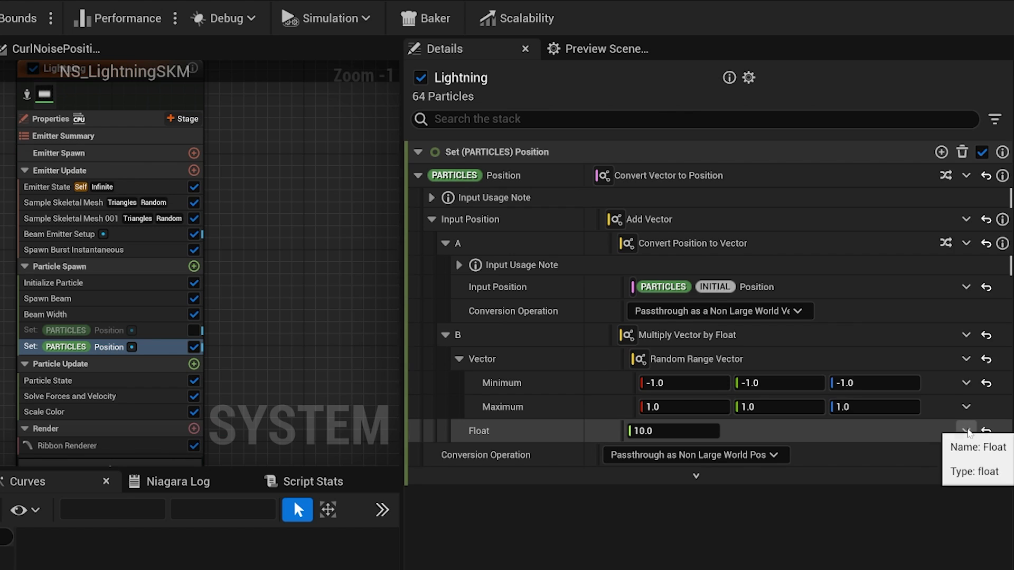
Turn the Float multiplier into a bell-shaped Float from Curve indexed by RibbonLinkOrder
{"action": "left_click", "coordinate": [958, 430]}
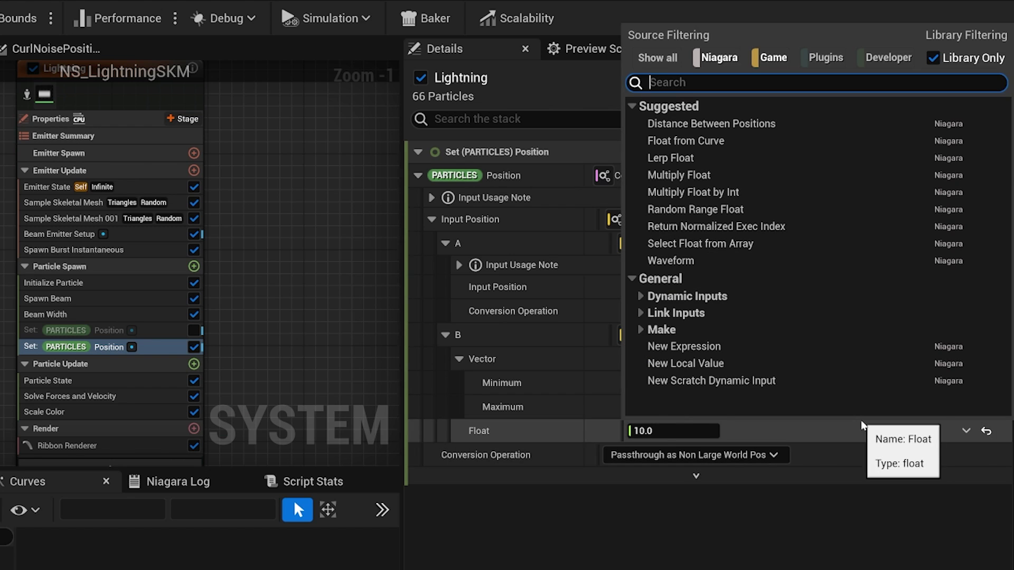
{"action": "type", "text": "curve"}
{"action": "key", "text": "Return"}
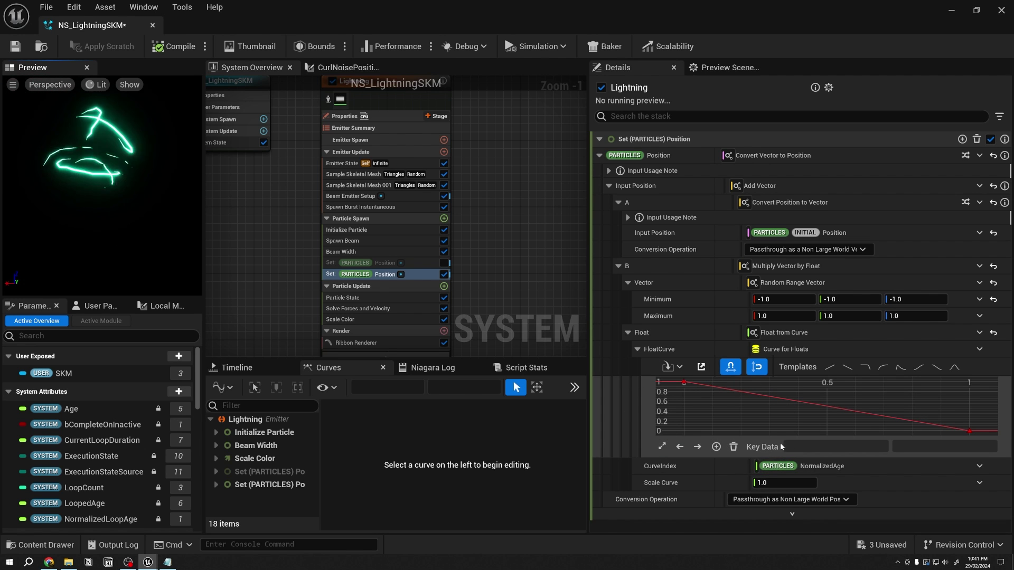
{"action": "left_click", "coordinate": [953, 367]}
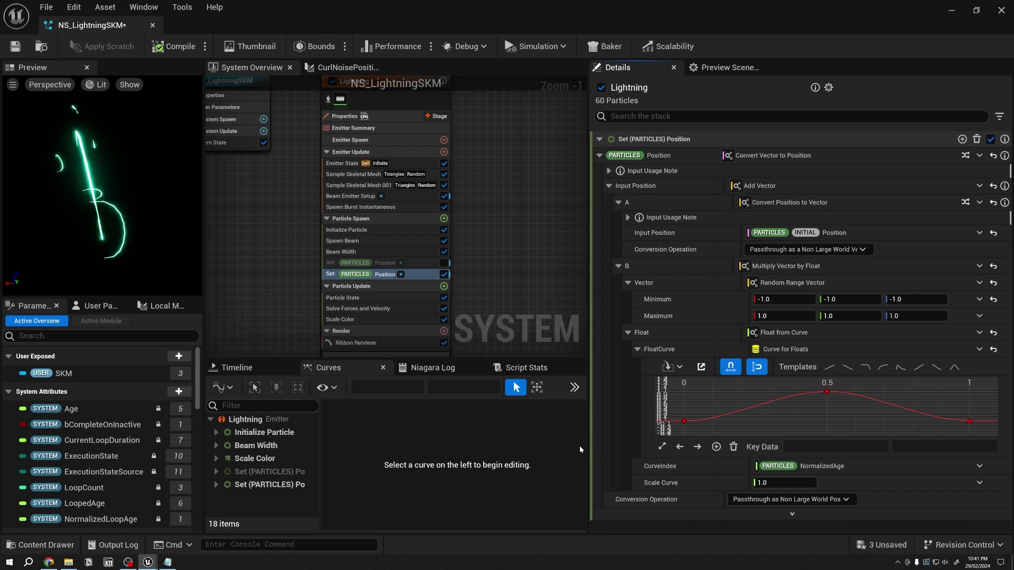
{"action": "left_click", "coordinate": [1006, 421]}
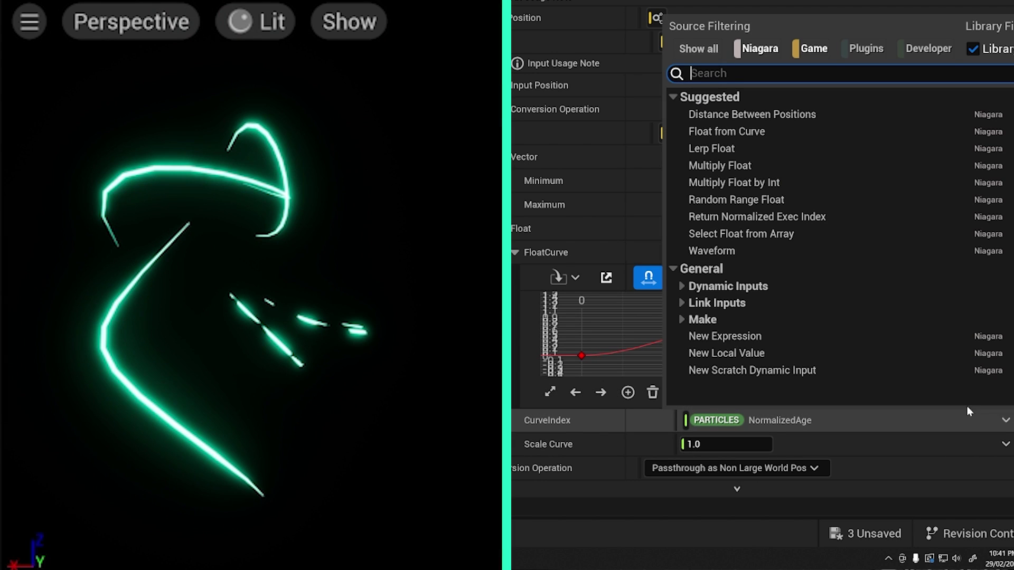
{"action": "type", "text": "rib"}
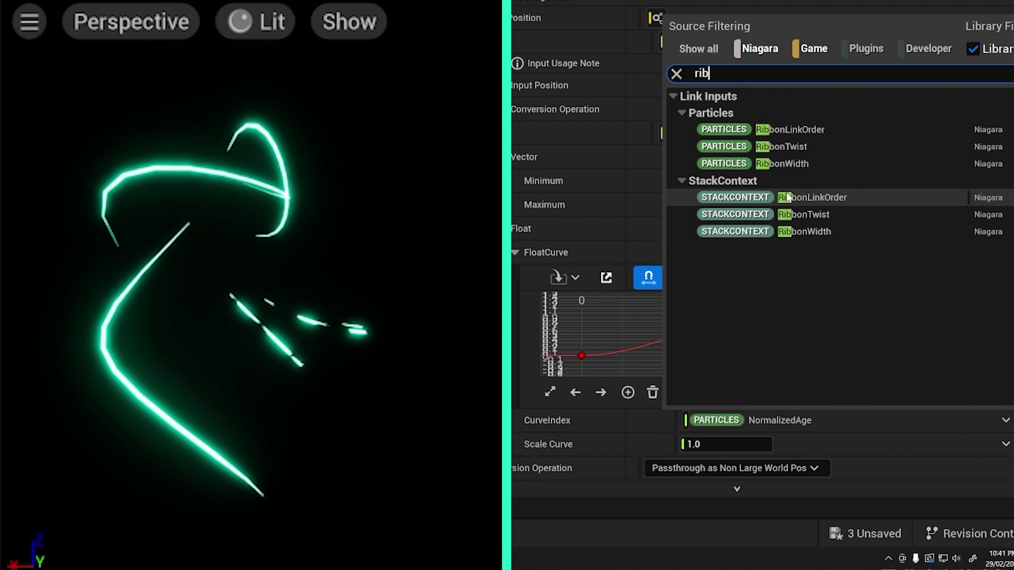
{"action": "left_click", "coordinate": [830, 134]}
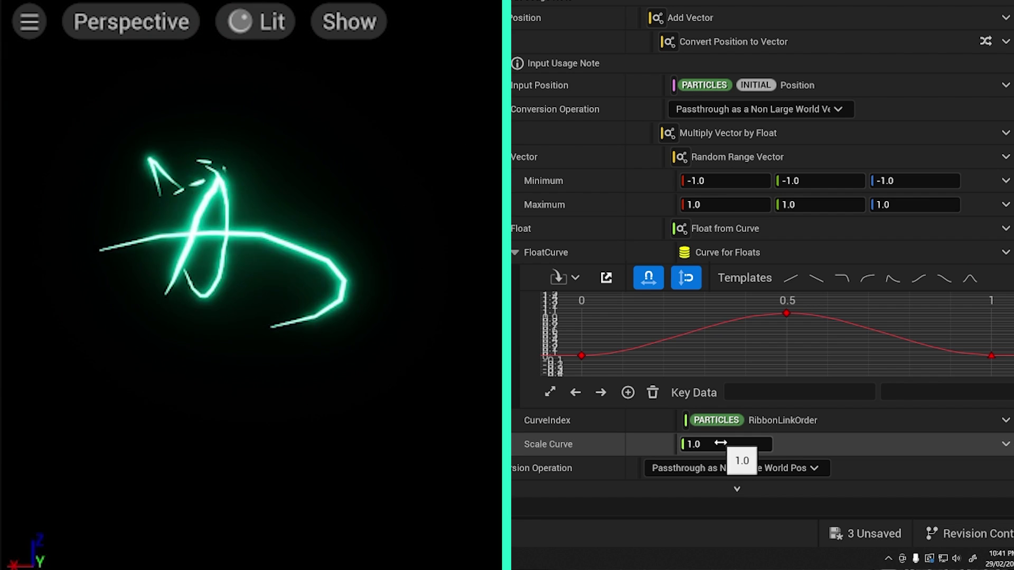
Set the curve's Scale Curve to 10, then view the disabled Set Position module
{"action": "left_click_drag", "start_coordinate": [716, 442], "coordinate": [752, 443]}
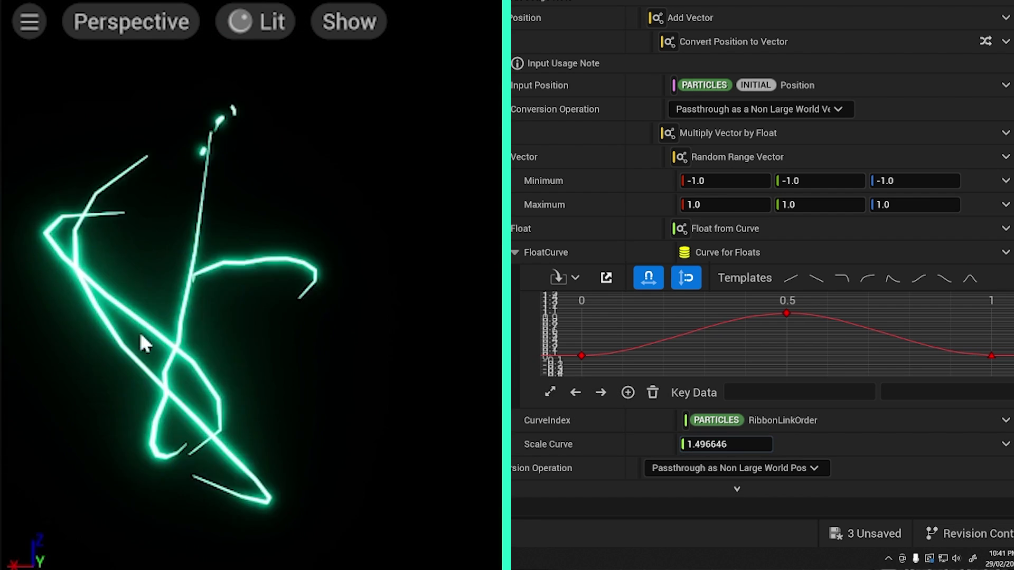
{"action": "left_click", "coordinate": [723, 444]}
{"action": "type", "text": "10"}
{"action": "key", "text": "Return"}
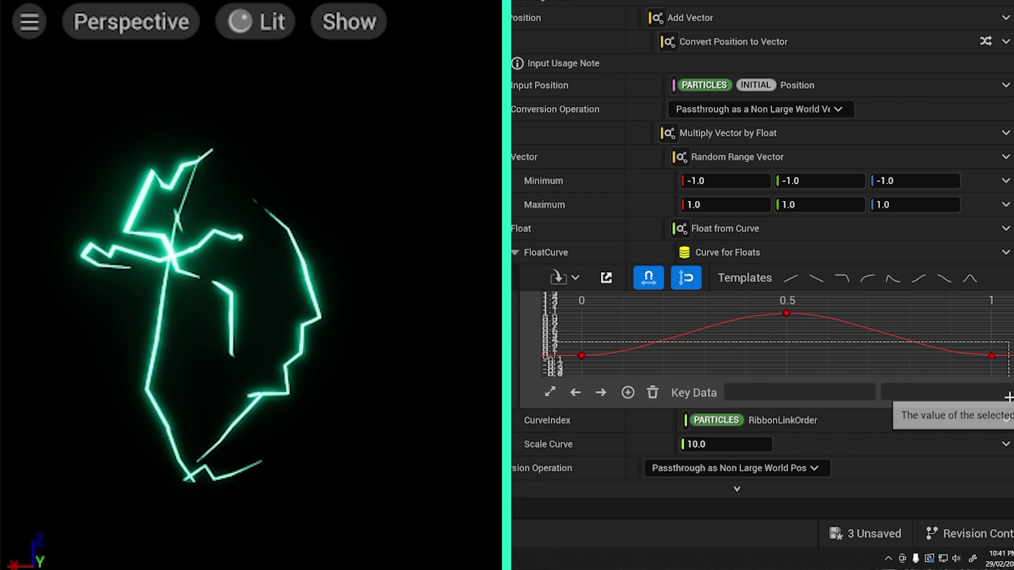
{"action": "left_click_drag", "start_coordinate": [1006, 379], "coordinate": [549, 346]}
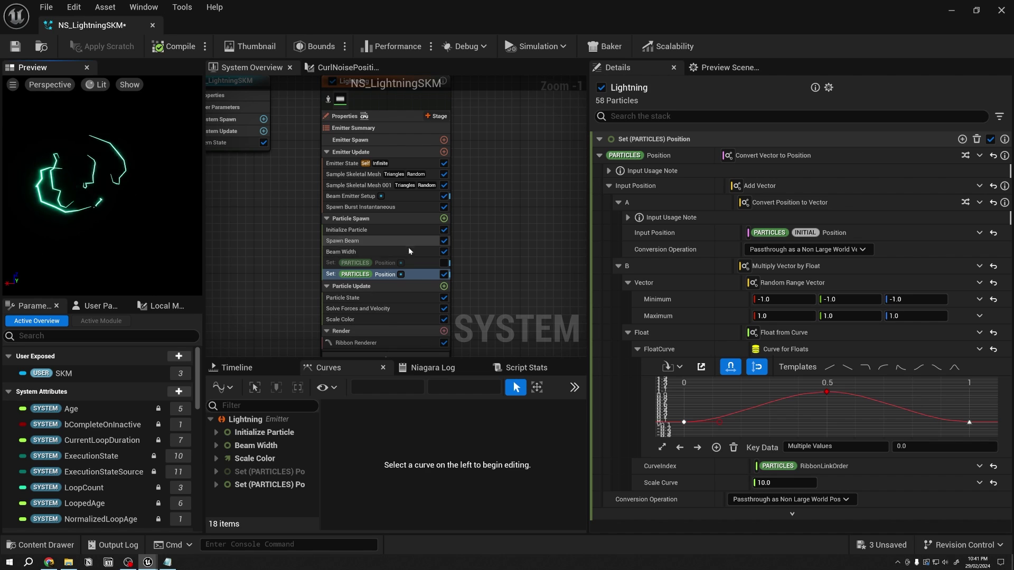
{"action": "left_click", "coordinate": [411, 263]}
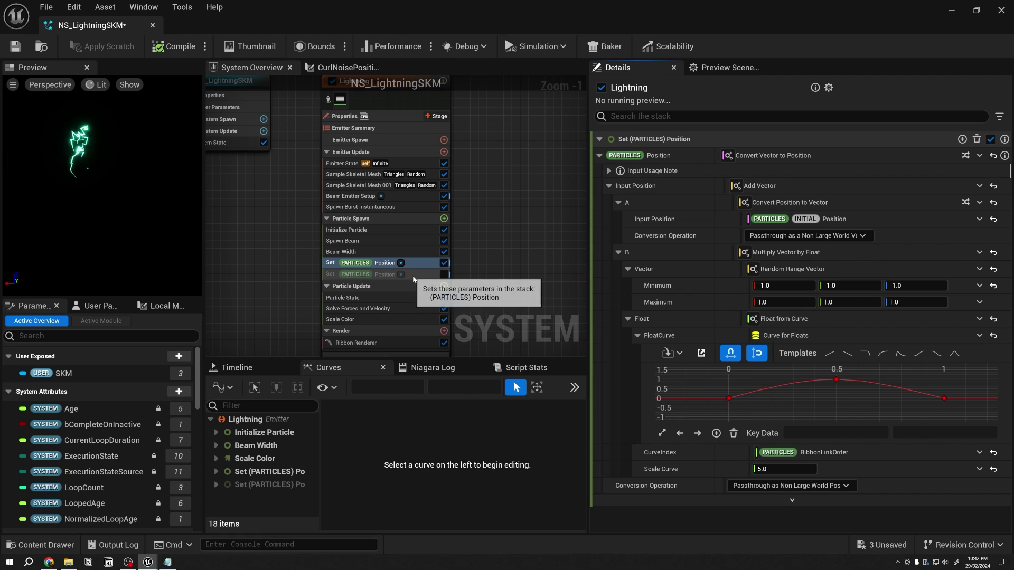
Delete the duplicate Set Position module, keeping the curve-scale 5.0 one, and view the Ribbon Renderer settings
{"action": "left_click", "coordinate": [412, 275]}
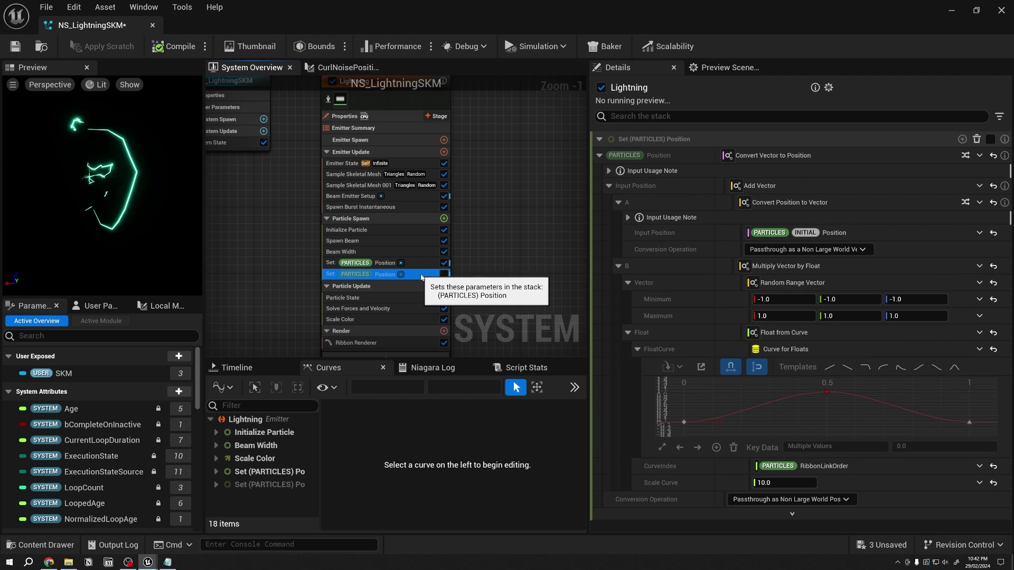
{"action": "key", "text": "Delete"}
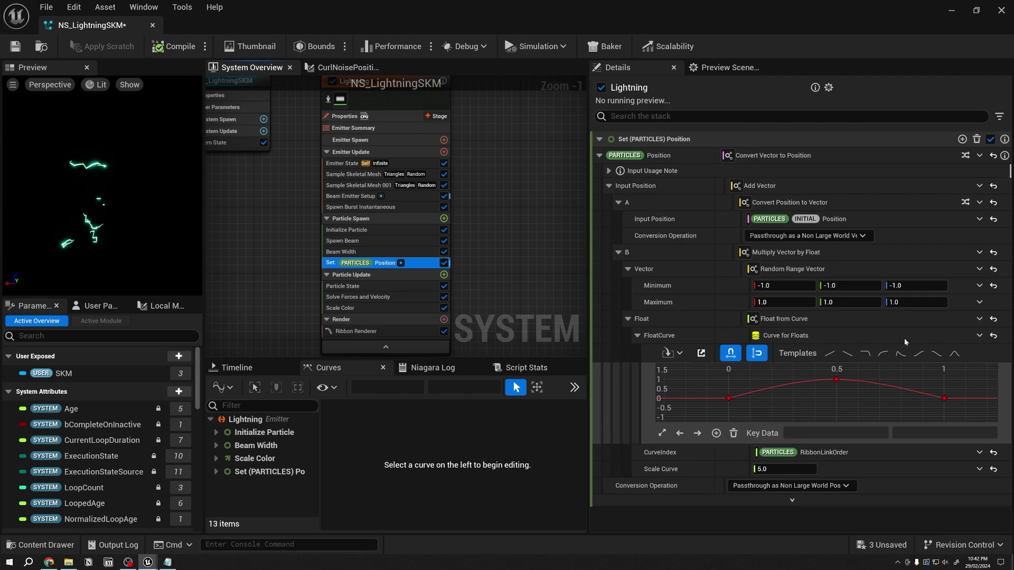
{"action": "left_click", "coordinate": [54, 139]}
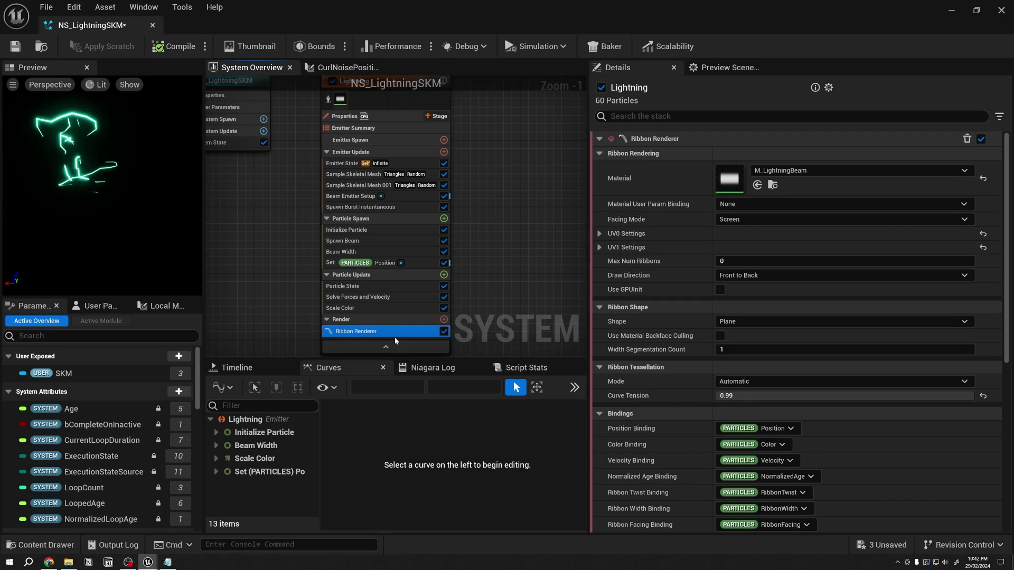
Reset the ribbon Curve Tension to 0, then raise it to about 0.434
{"action": "left_click", "coordinate": [837, 396]}
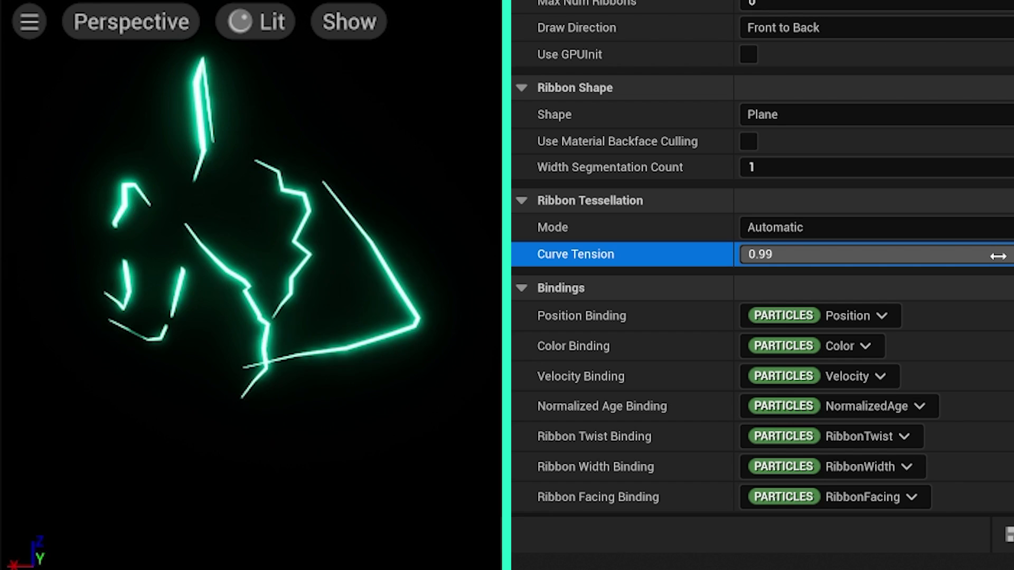
{"action": "type", "text": "0"}
{"action": "key", "text": "Return"}
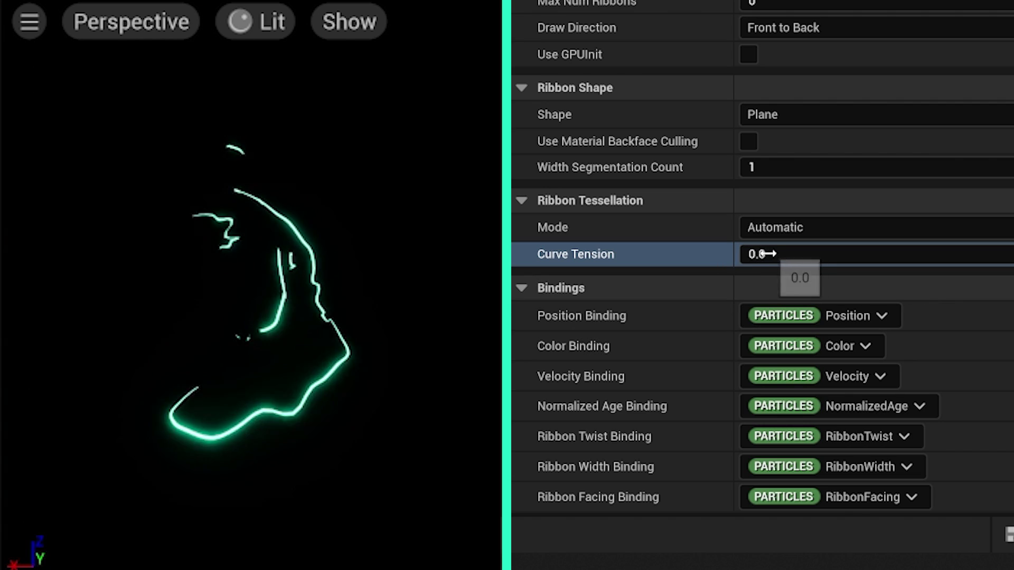
{"action": "left_click_drag", "start_coordinate": [787, 254], "coordinate": [950, 254]}
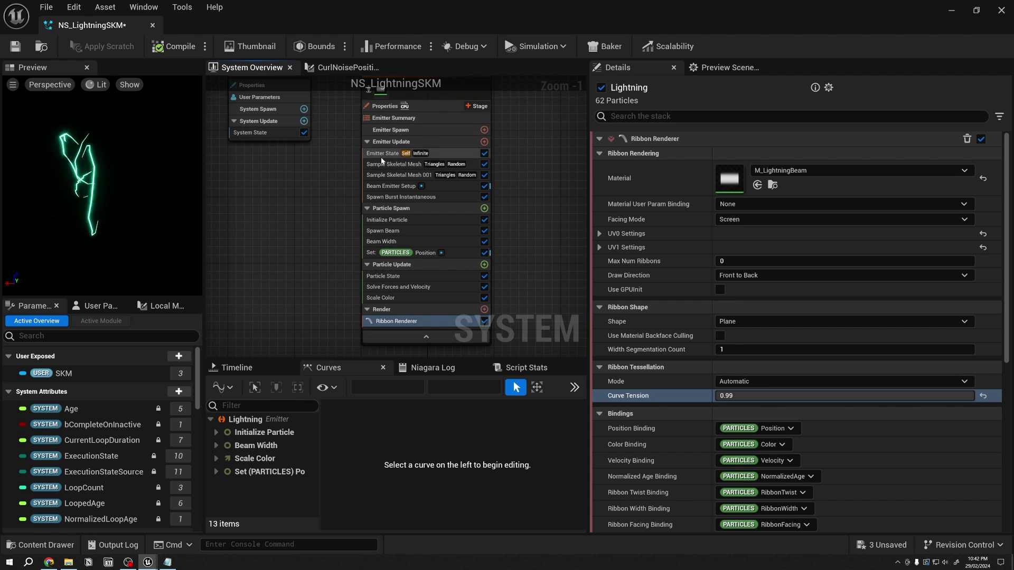
{"action": "left_click", "coordinate": [394, 174]}
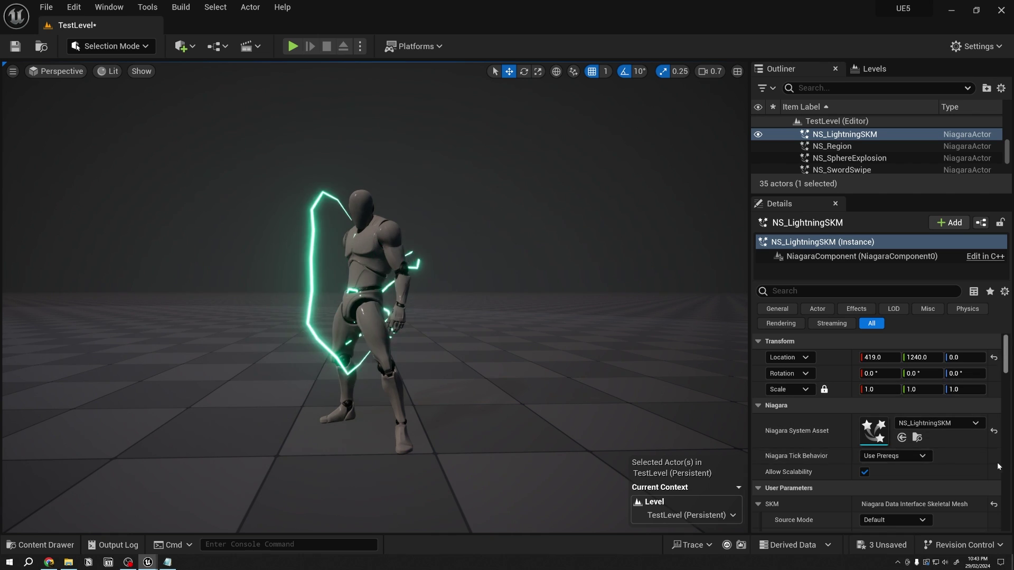
{"action": "scroll", "coordinate": [982, 449], "scroll_direction": "down", "scroll_amount": 3}
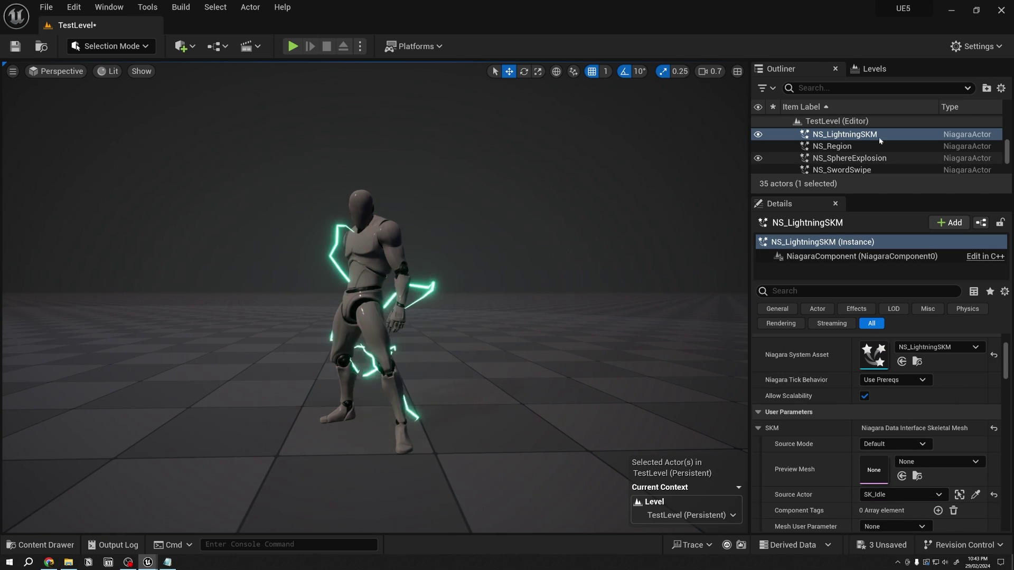
{"action": "scroll", "coordinate": [934, 452], "scroll_direction": "down", "scroll_amount": 3}
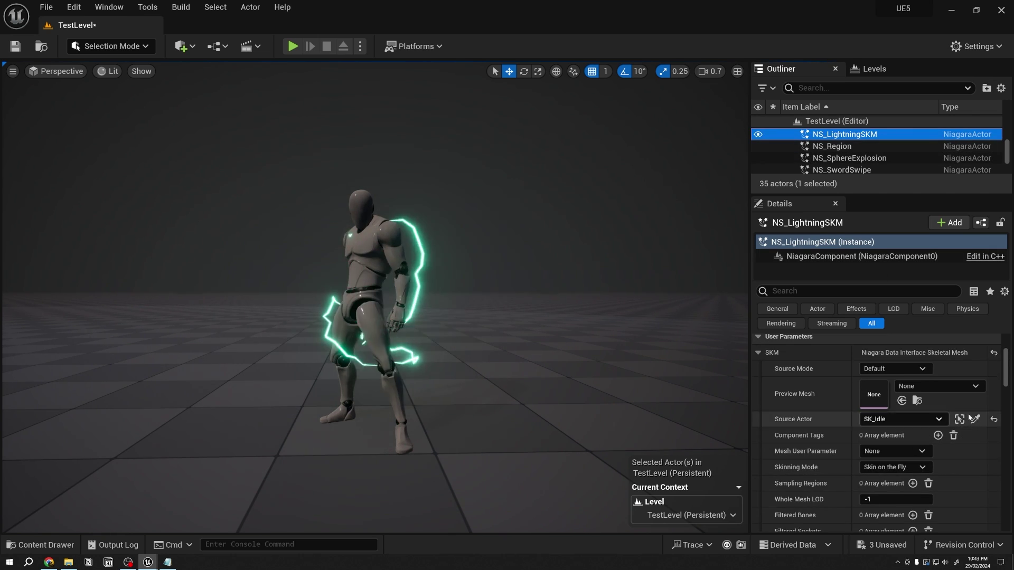